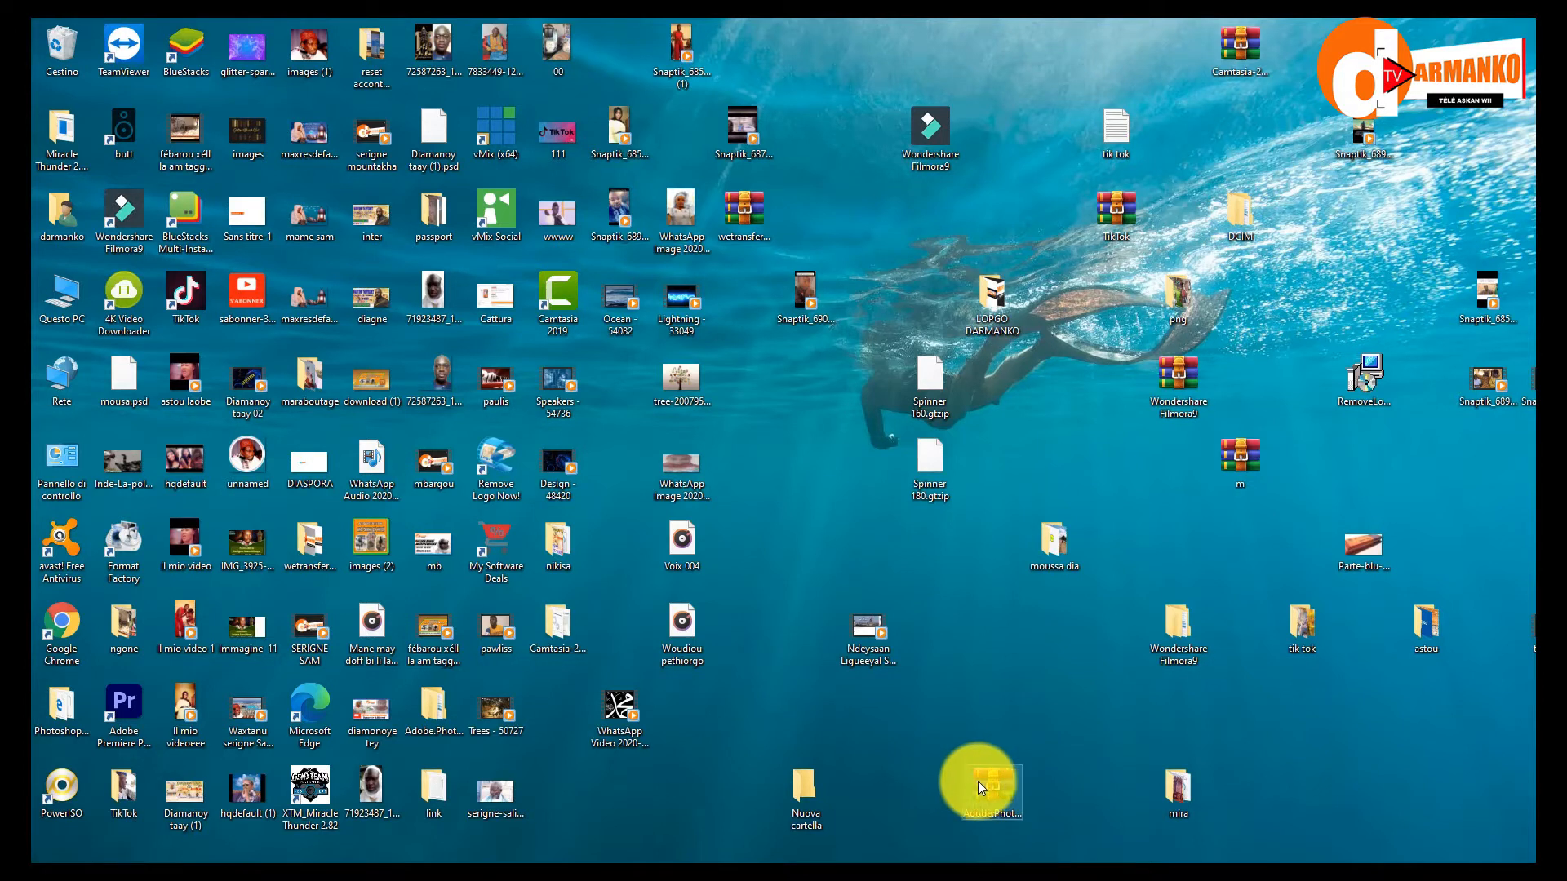
# Open the login page in the Cittadini area of the electronic identity card (CIE) appointment site.
pyautogui.moveTo(729, 859)
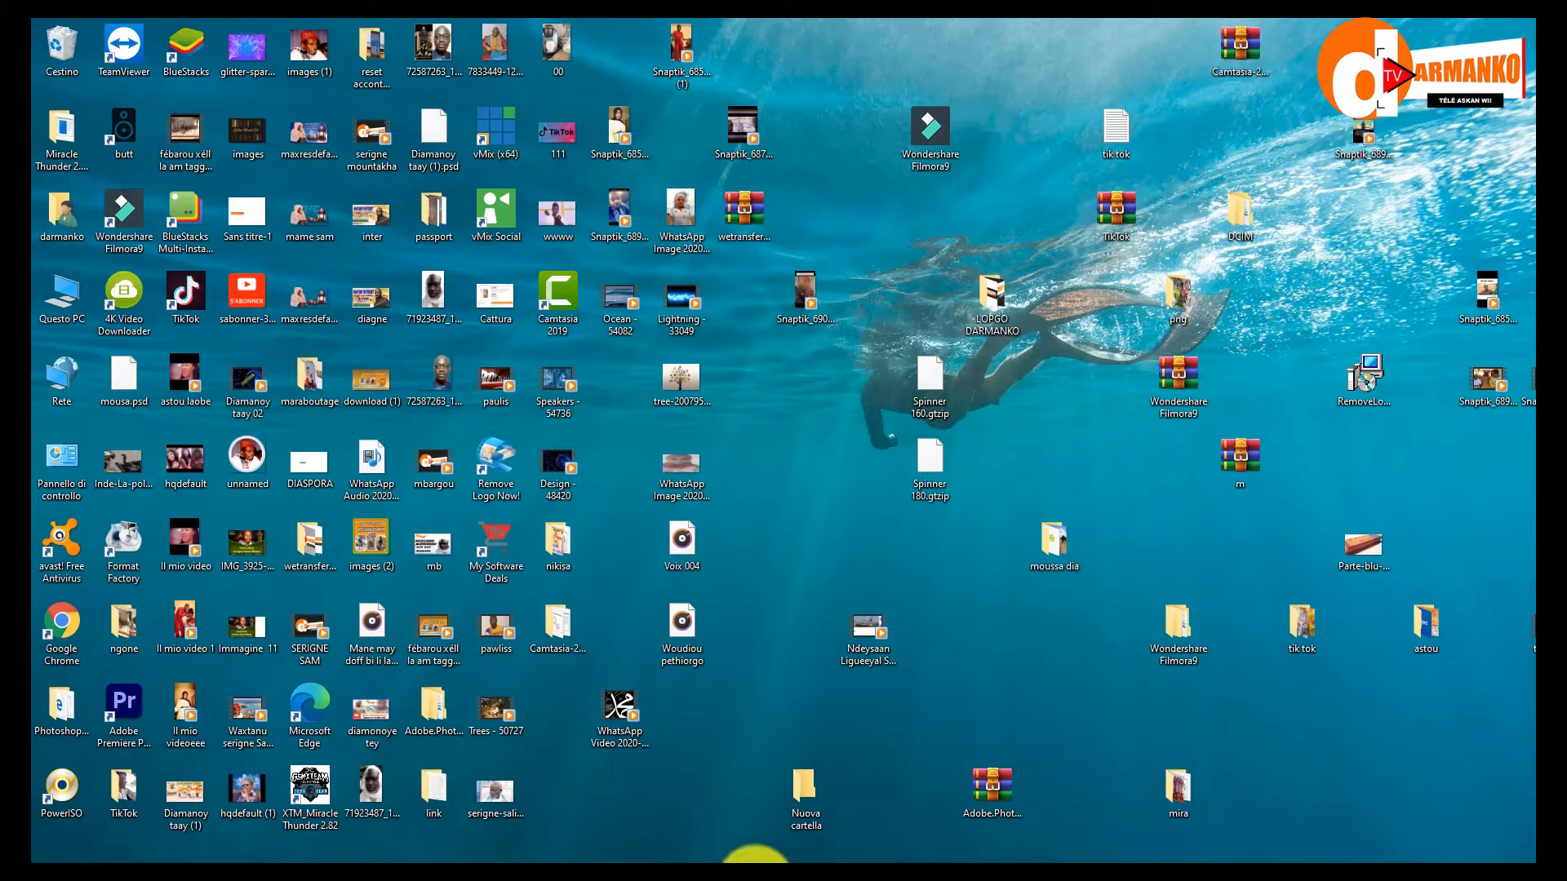
pyautogui.click(724, 858)
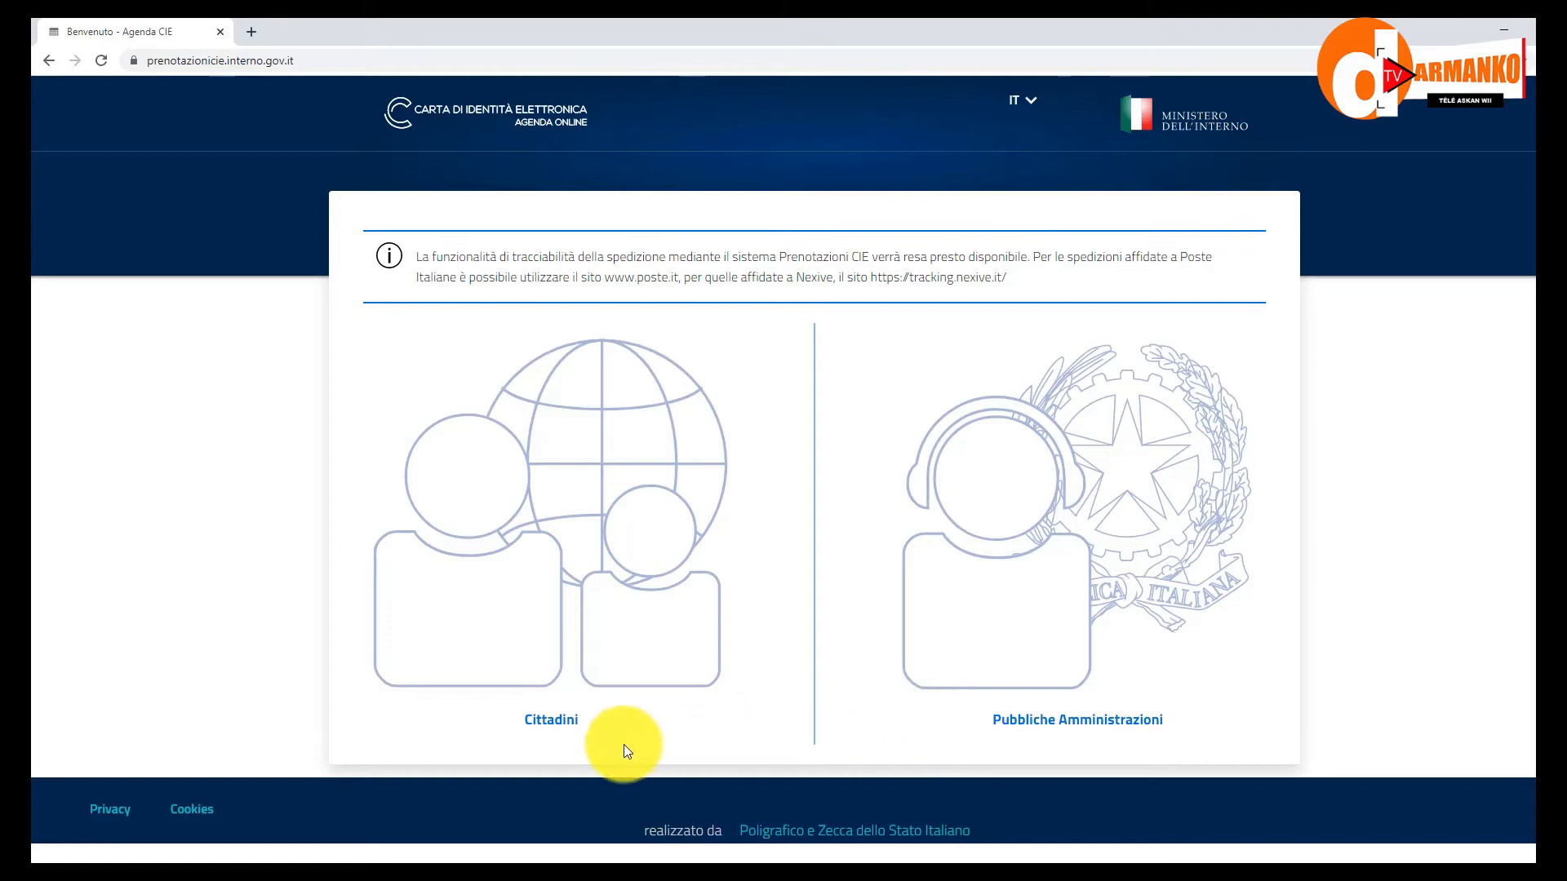
pyautogui.click(569, 721)
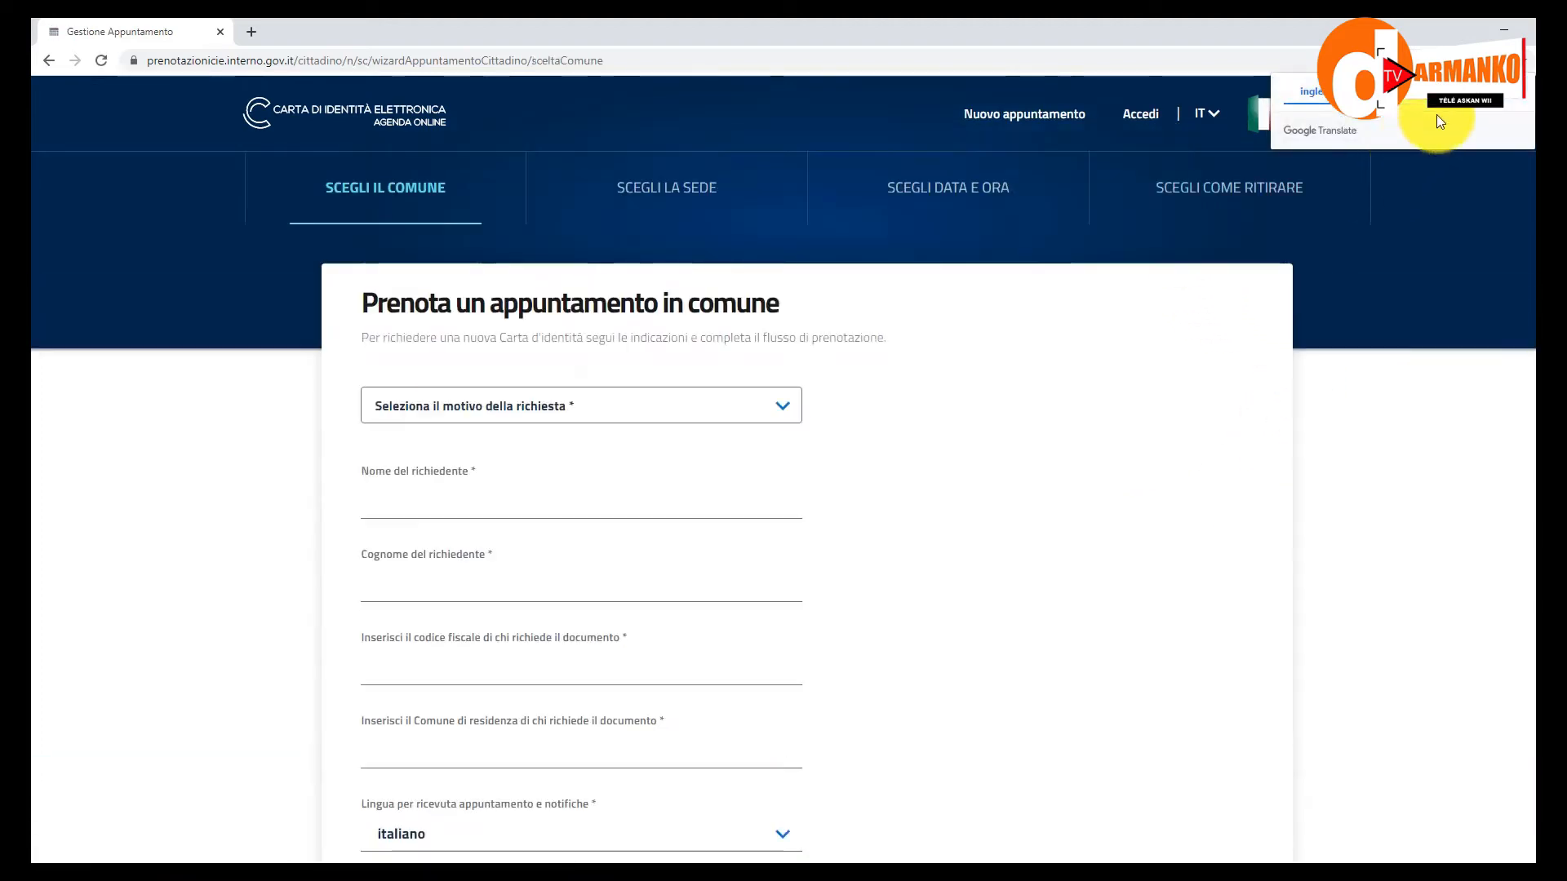
pyautogui.click(1149, 119)
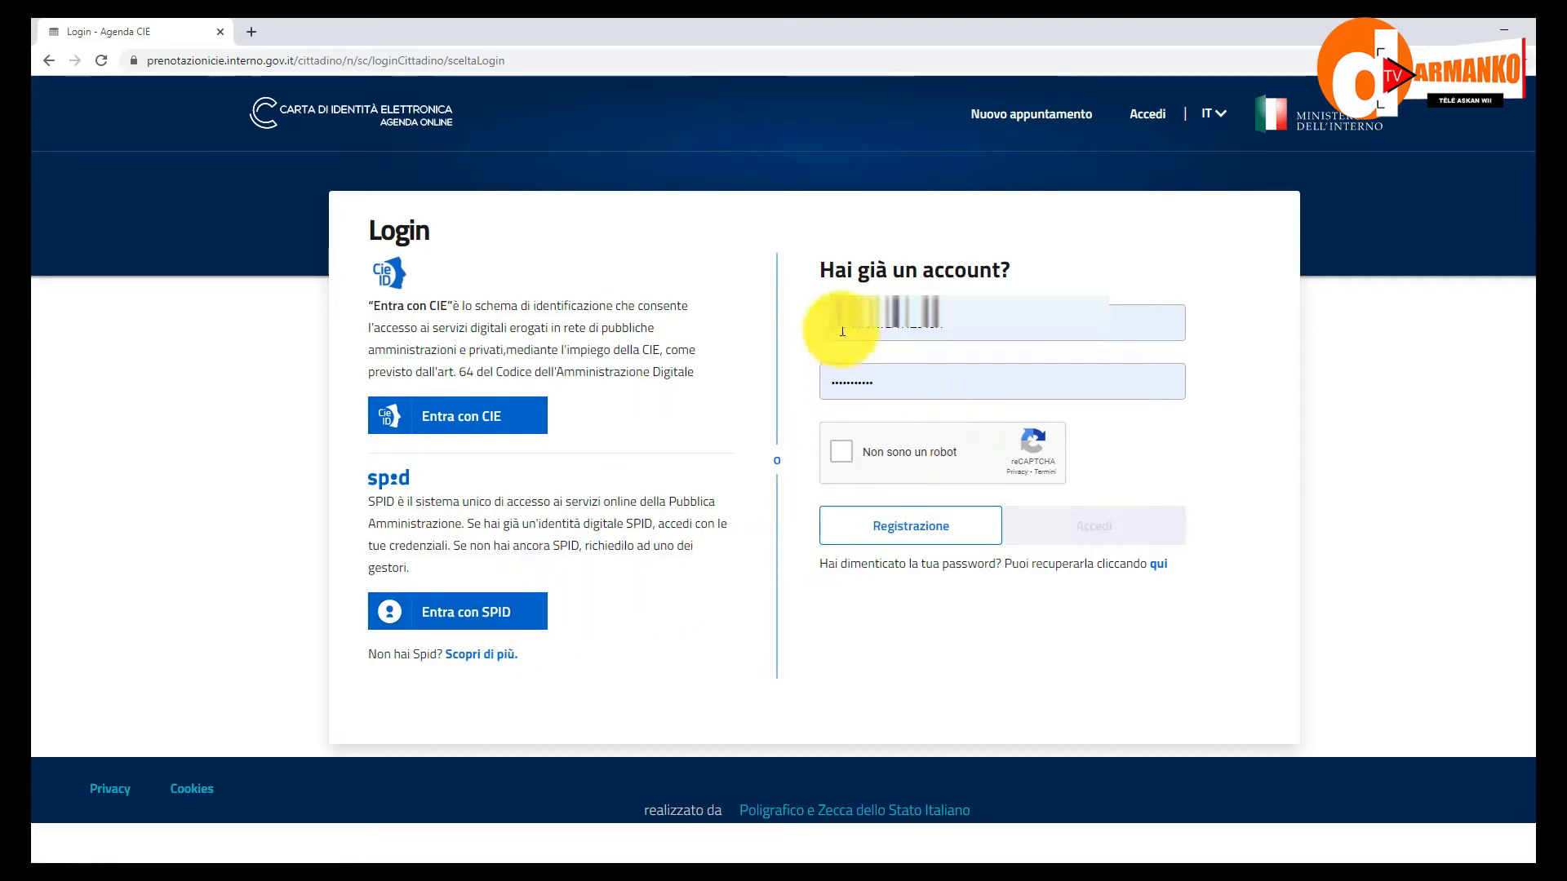
# Open the account registration form and examine its required fields, including the secret question choices, notification language options and reCAPTCHA.
pyautogui.click(925, 527)
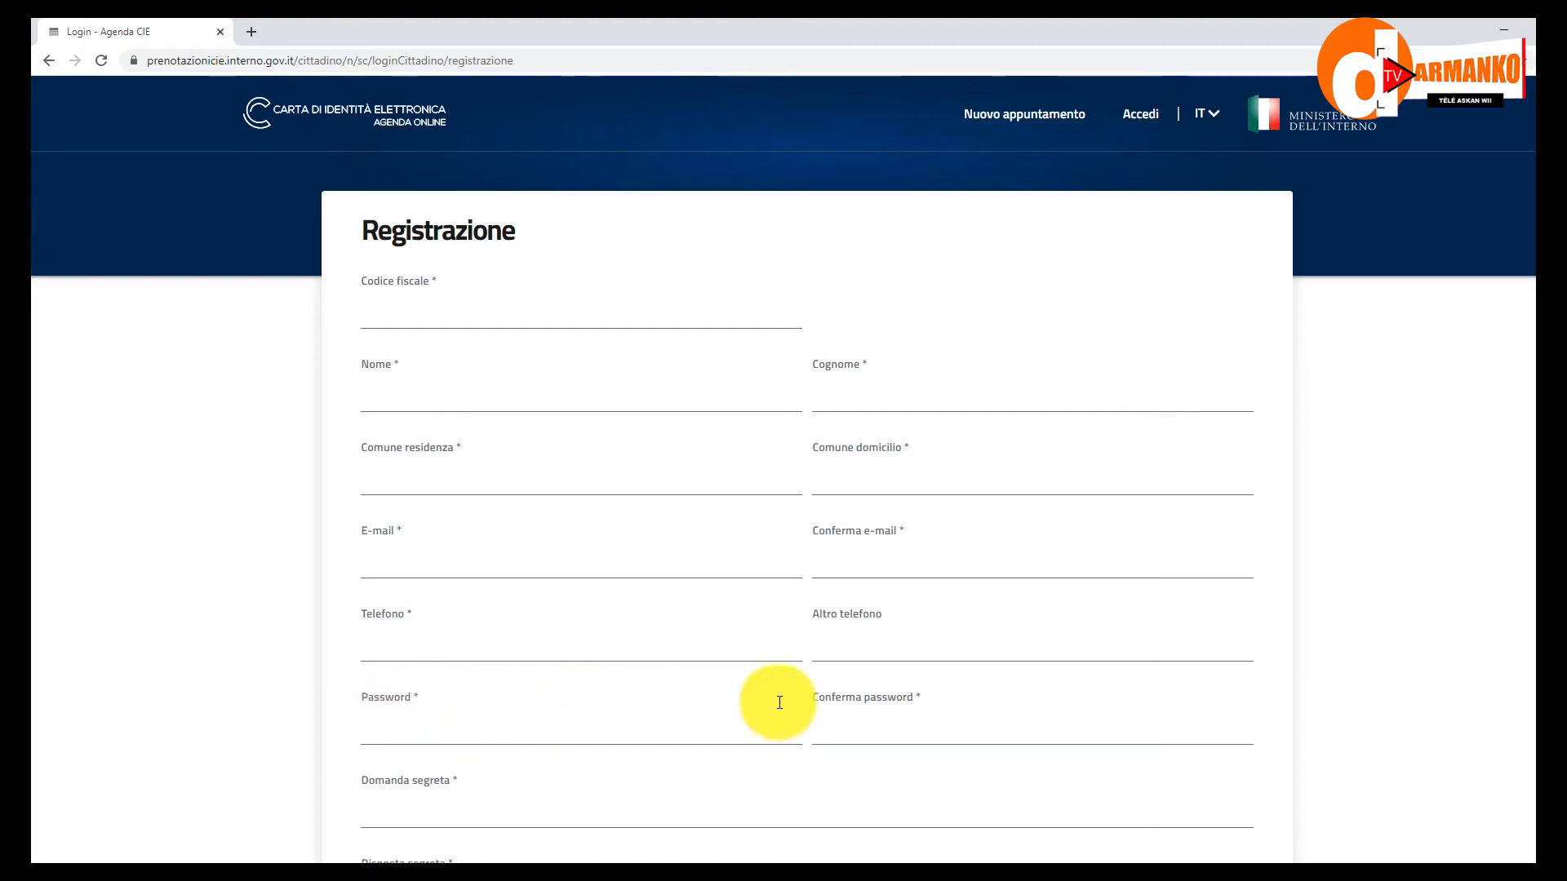
pyautogui.scroll(-1, 940, 715)
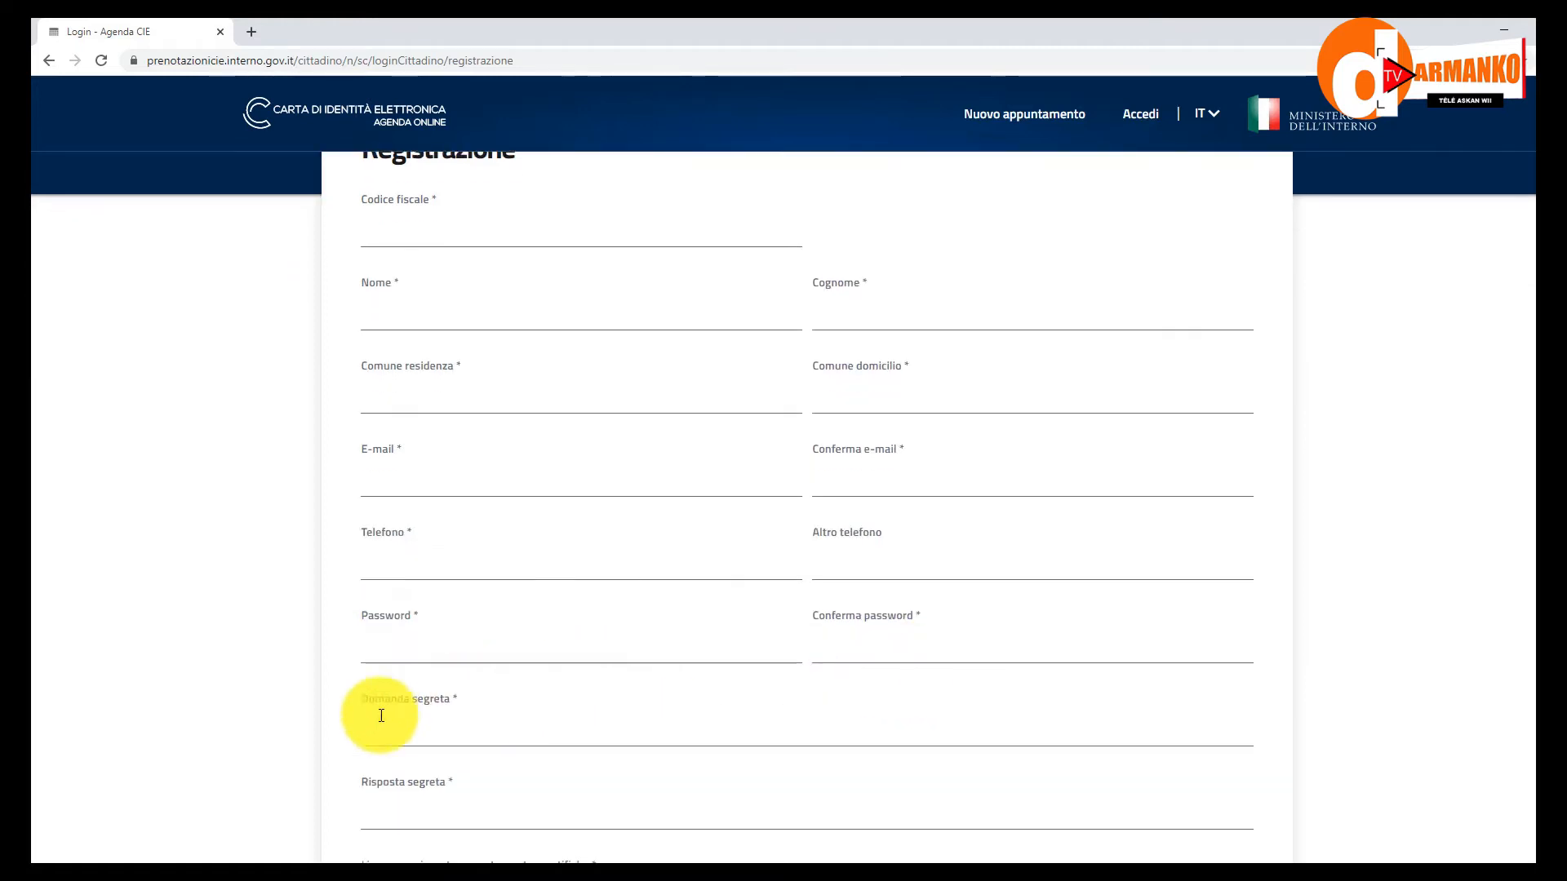
pyautogui.click(448, 715)
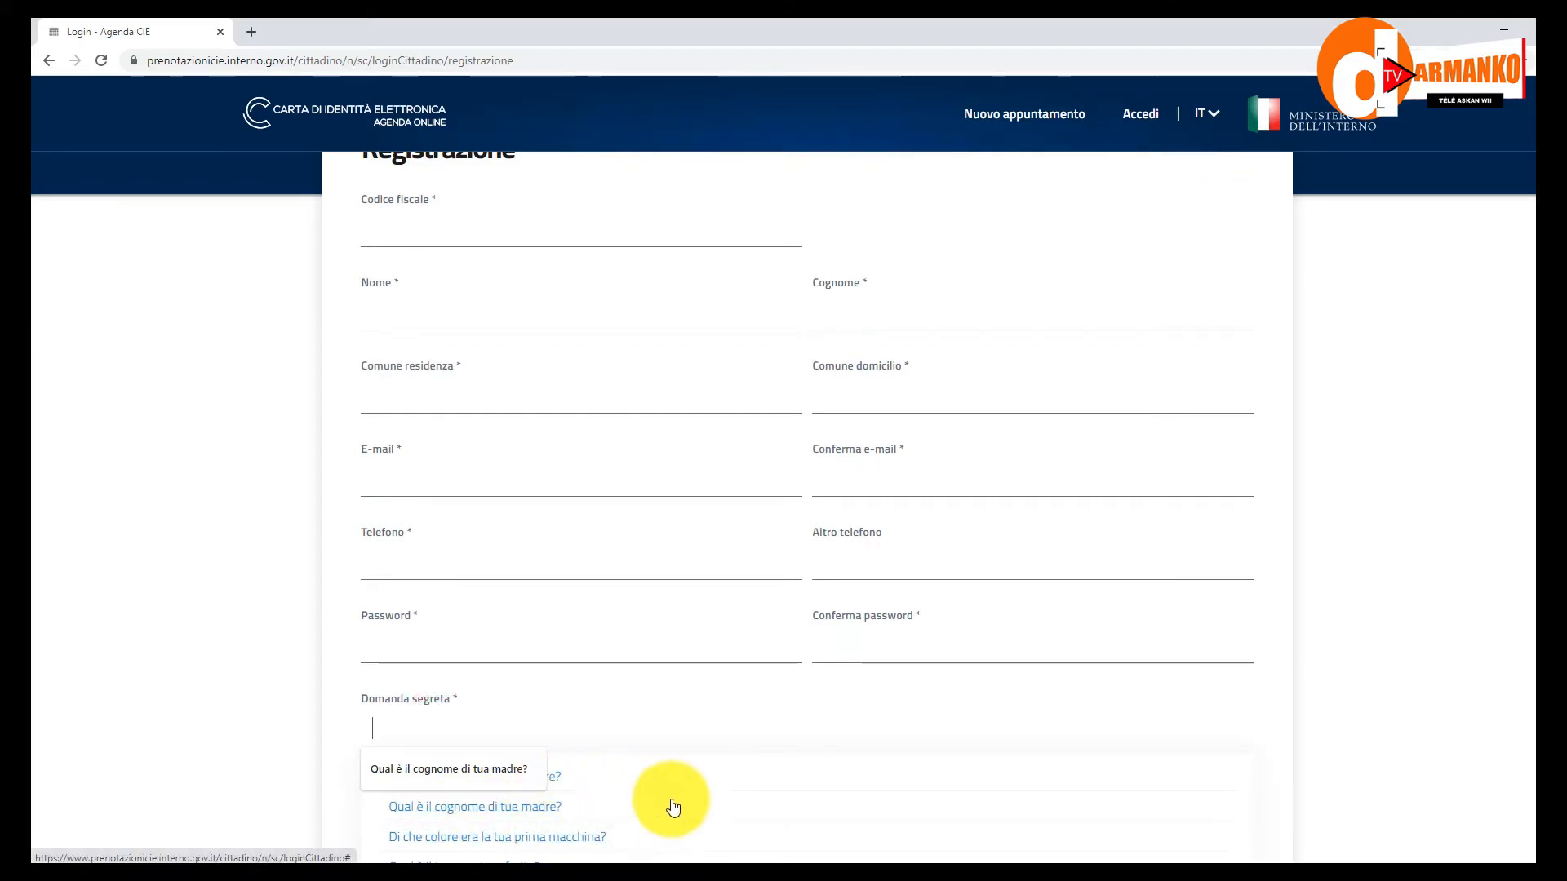
pyautogui.scroll(-1, 675, 811)
pyautogui.click(627, 636)
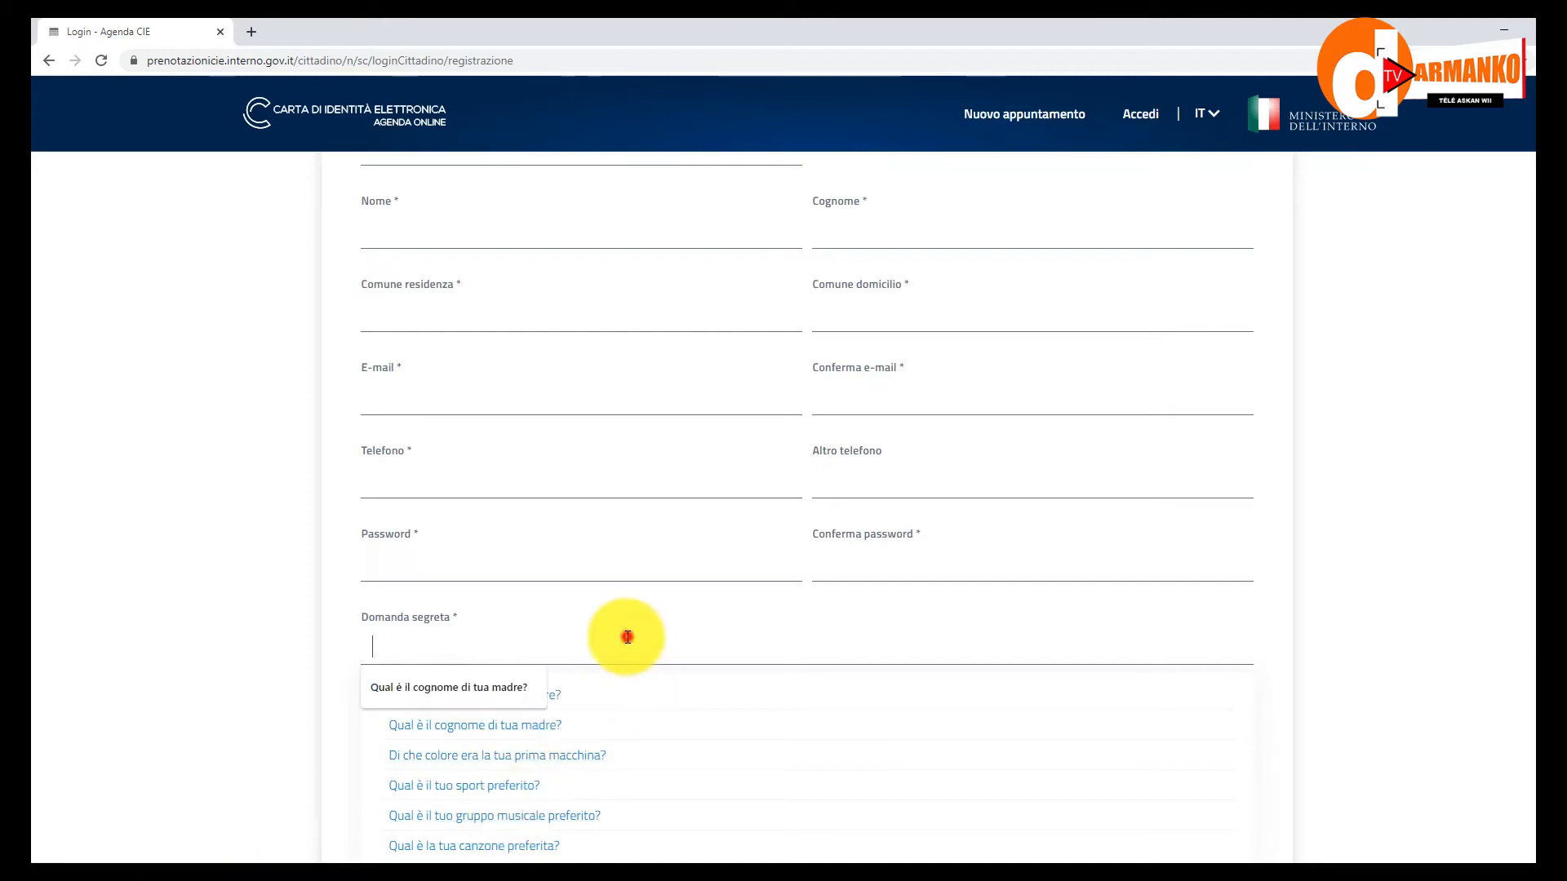
pyautogui.click(1274, 705)
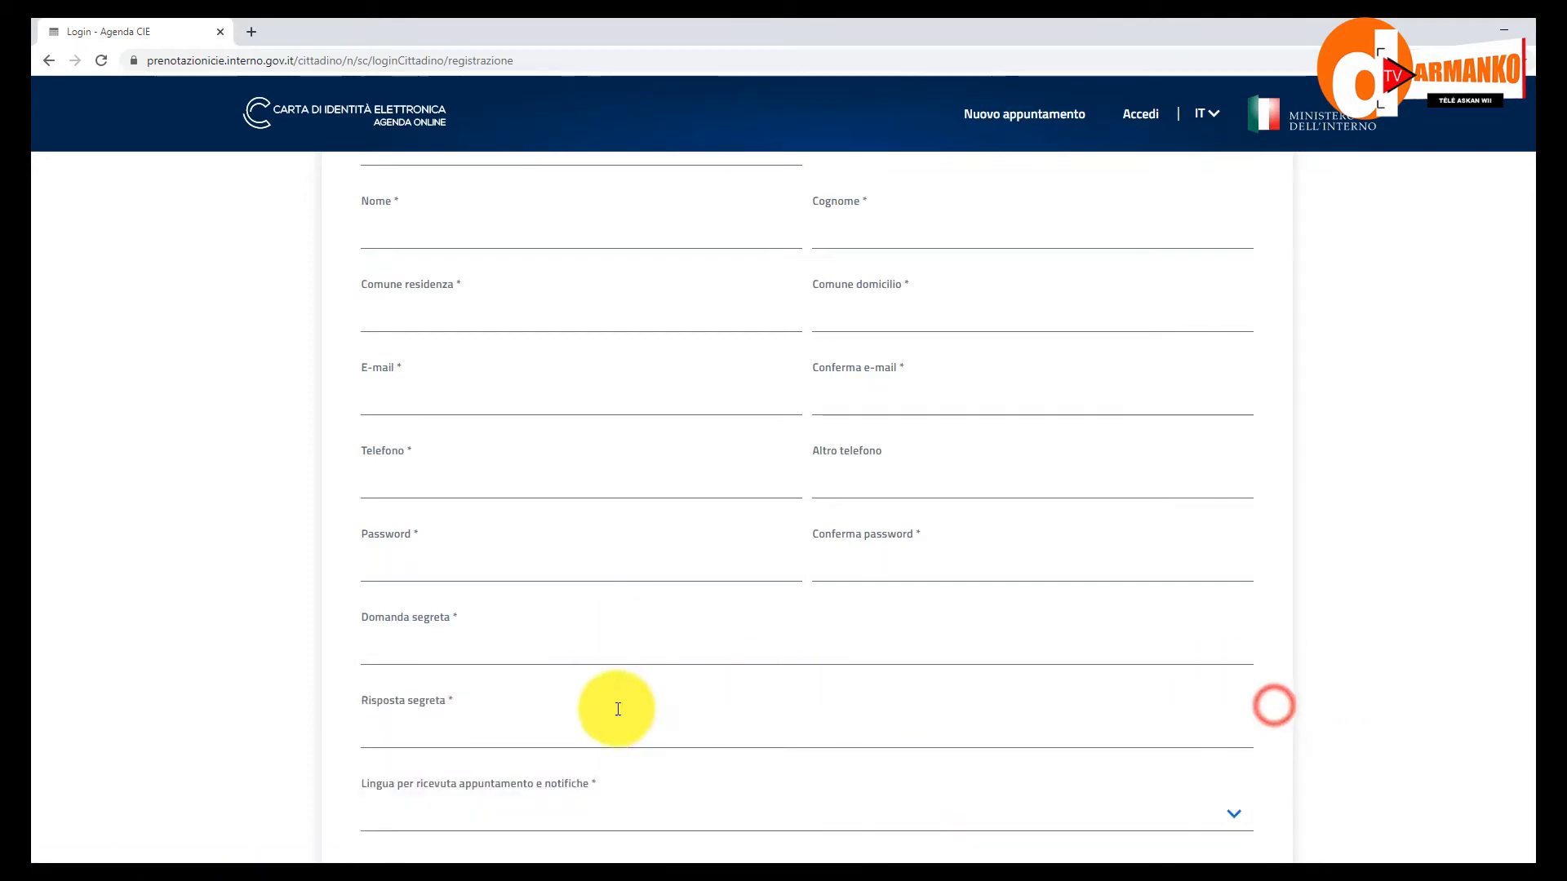
pyautogui.scroll(-1, 600, 788)
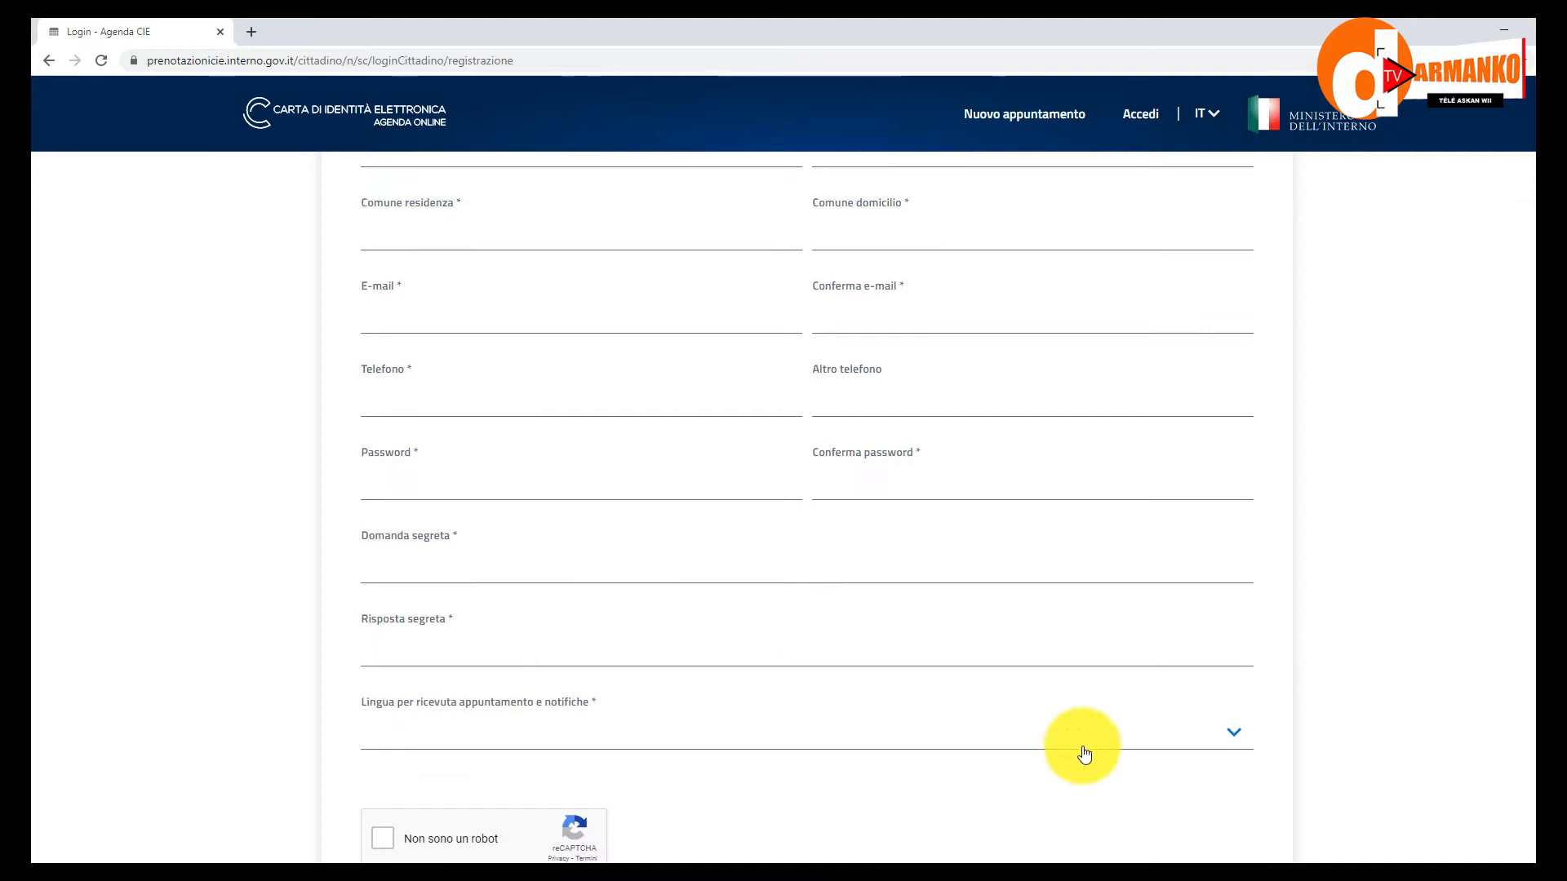
pyautogui.click(1239, 739)
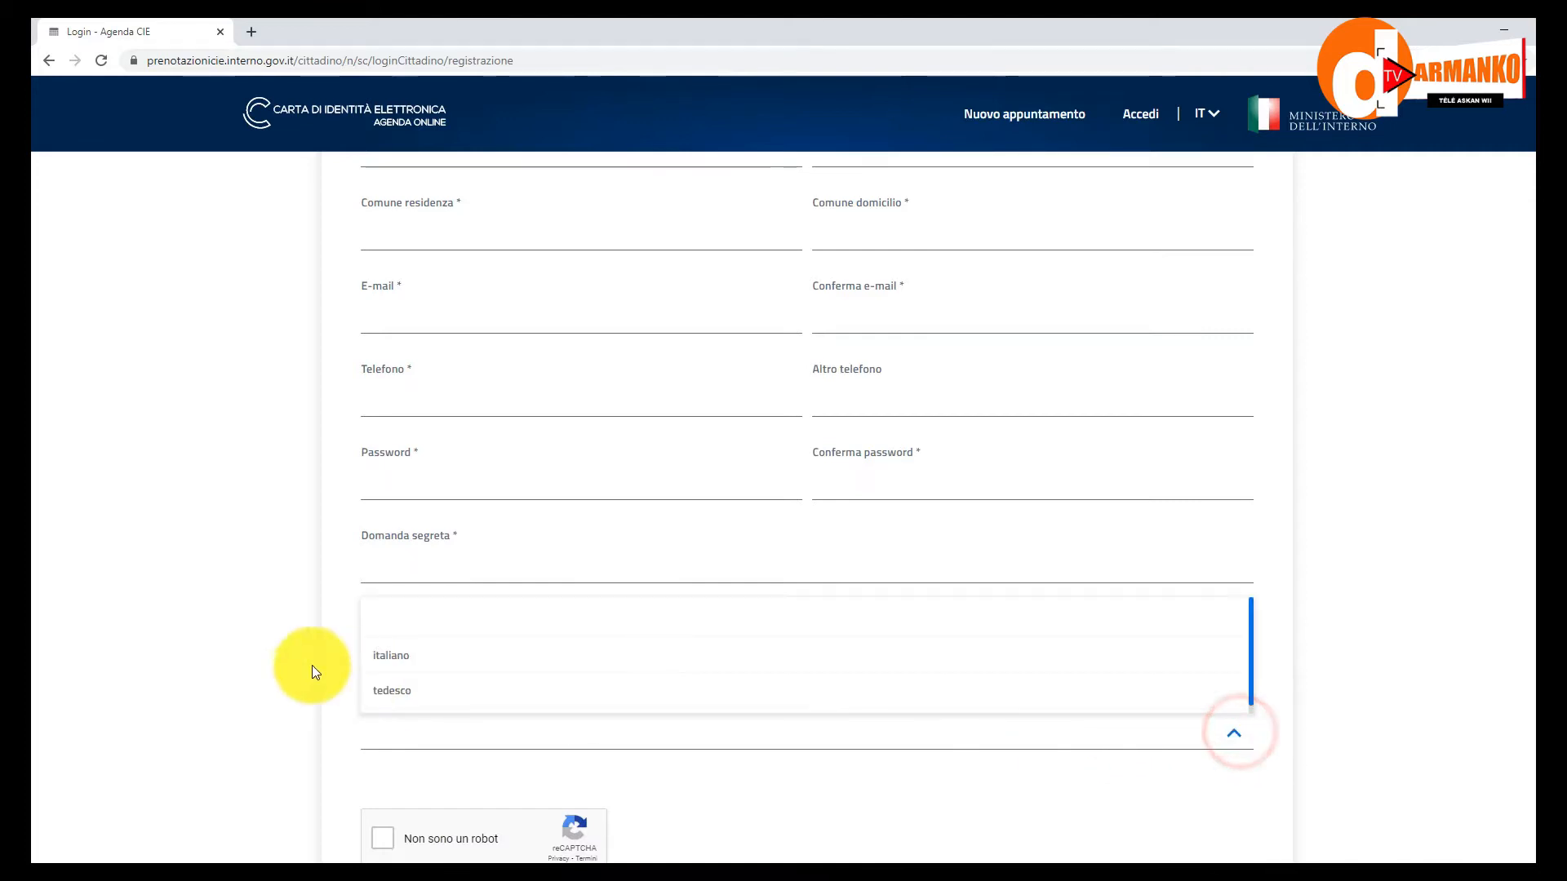
pyautogui.click(735, 750)
pyautogui.scroll(-3, 736, 749)
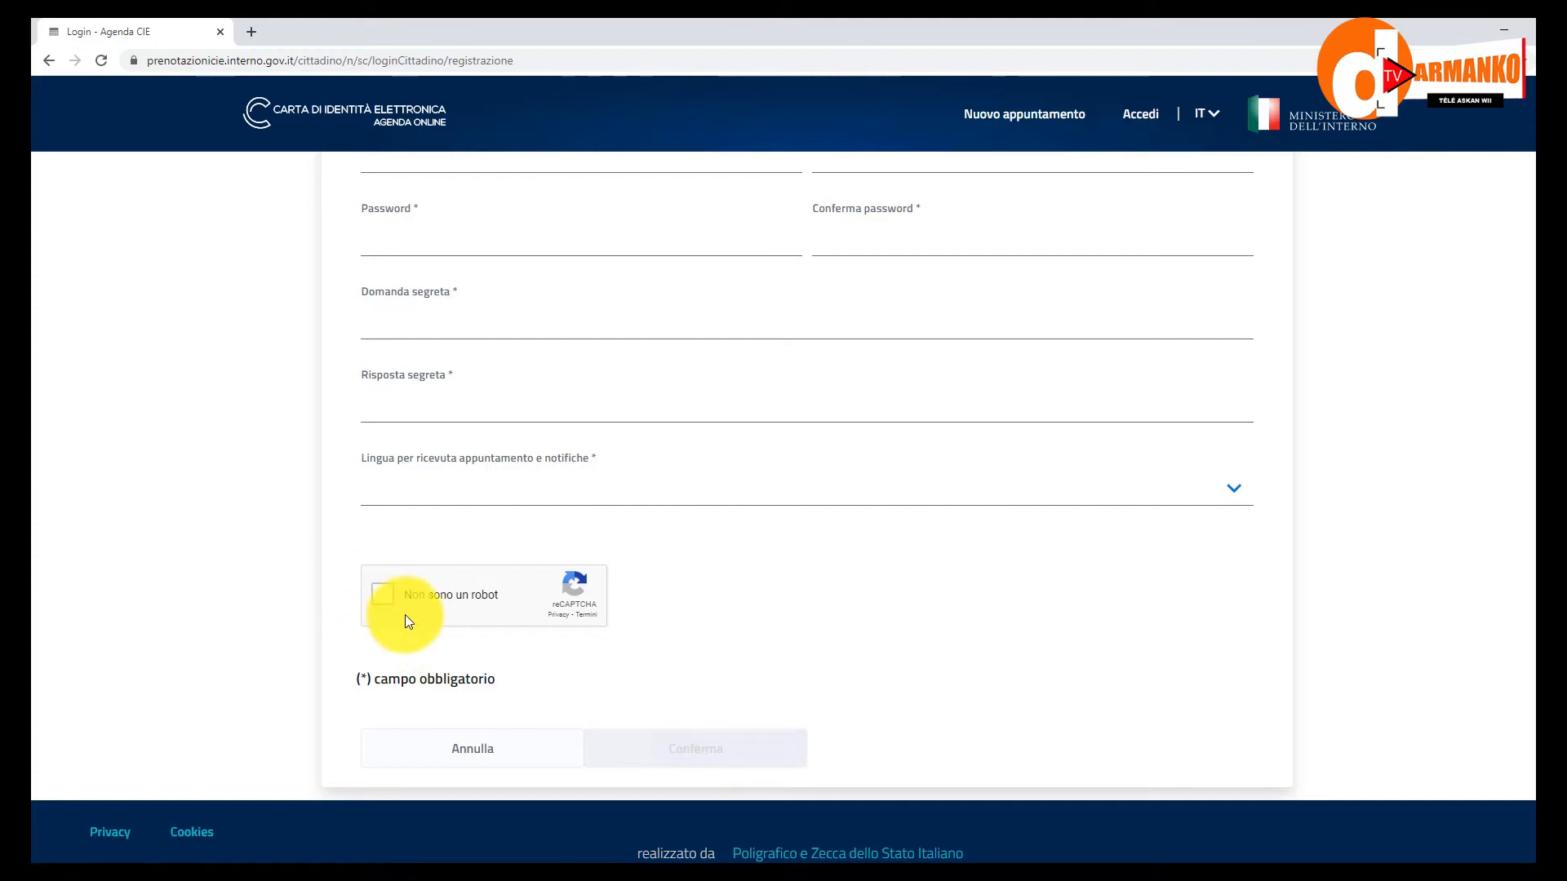
pyautogui.click(384, 594)
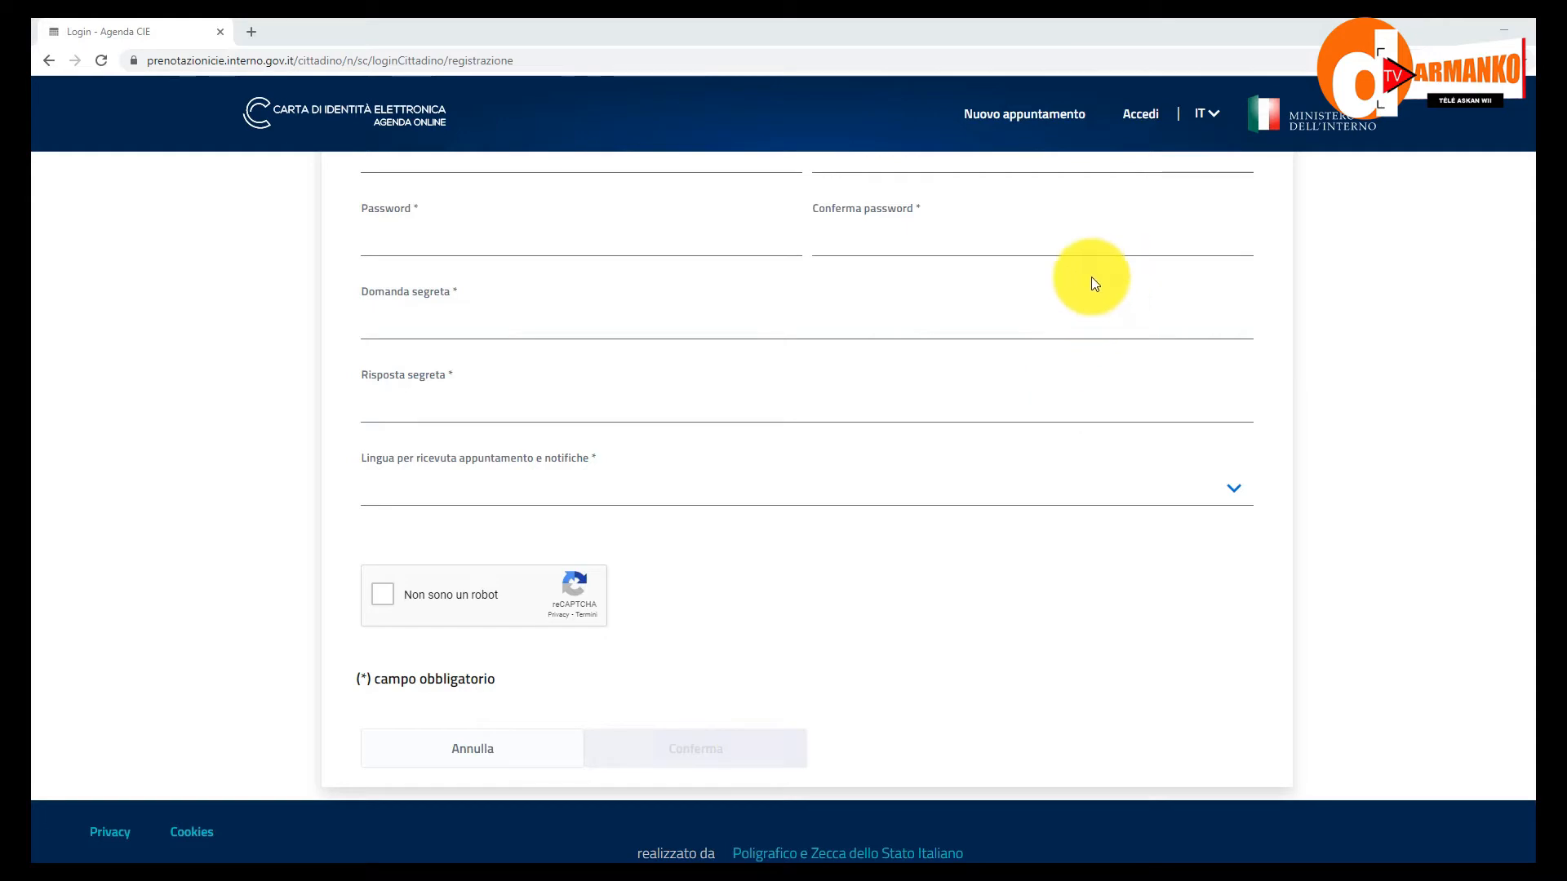
# Return to the login page, complete the reCAPTCHA check and sign in with the saved account credentials.
pyautogui.click(1144, 112)
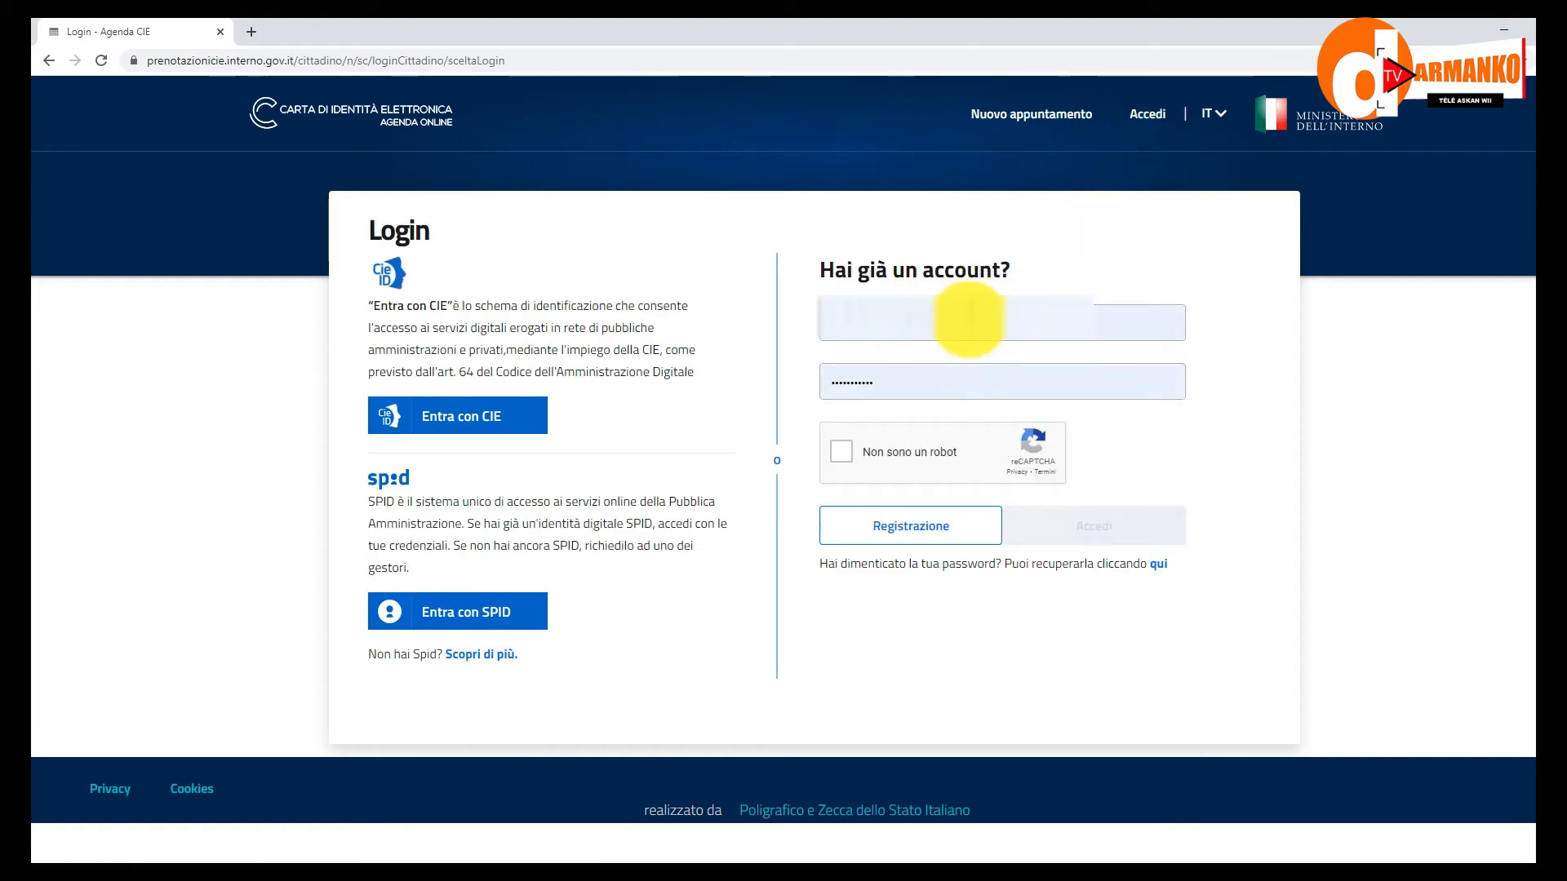
pyautogui.click(837, 455)
pyautogui.click(895, 382)
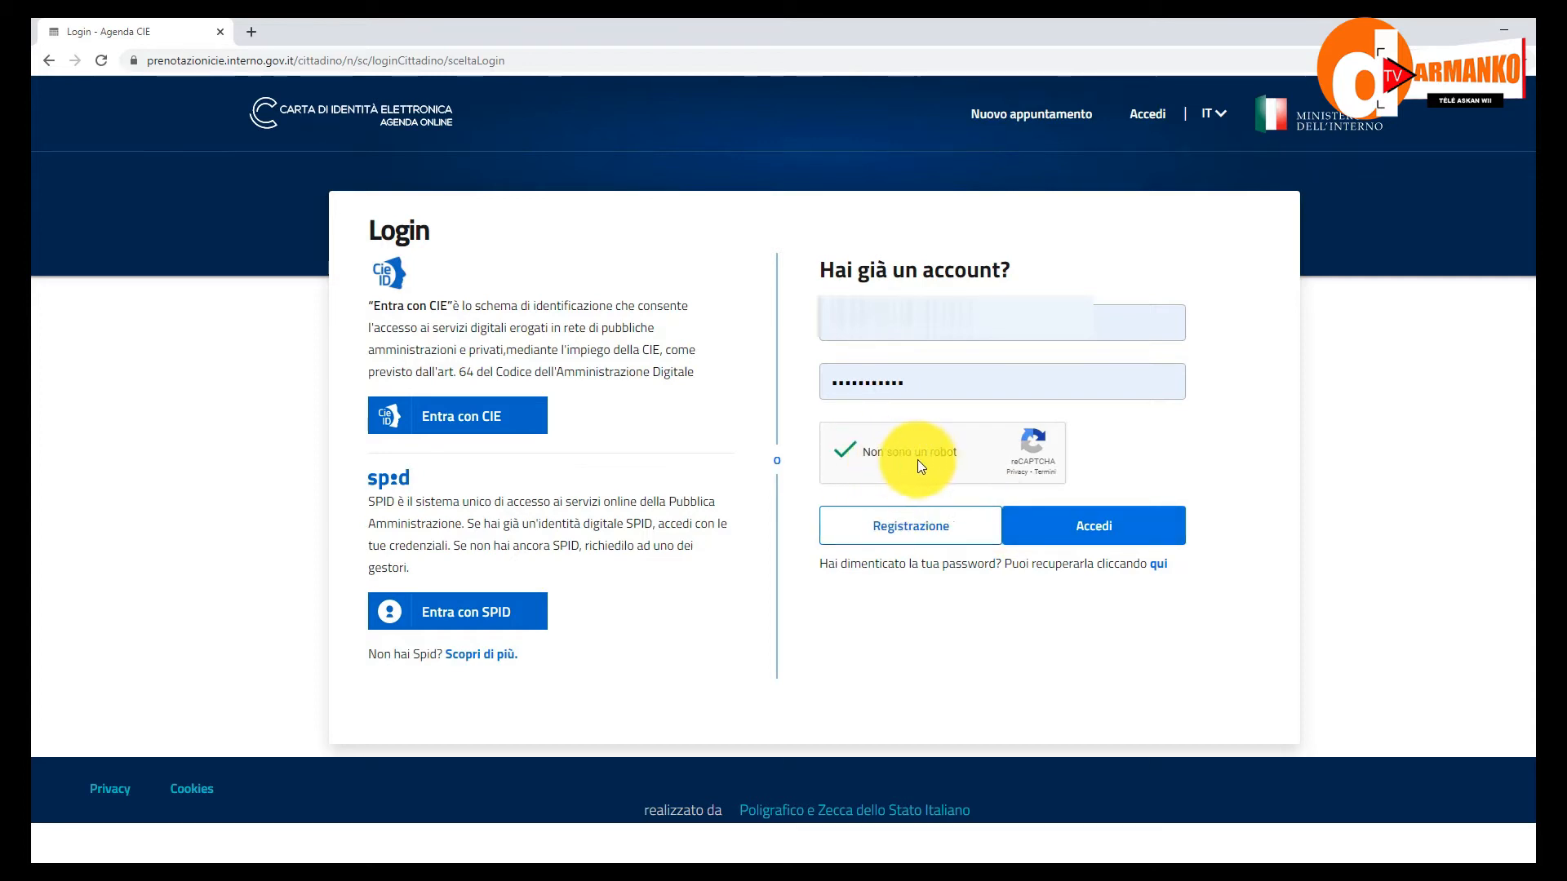
pyautogui.click(1100, 528)
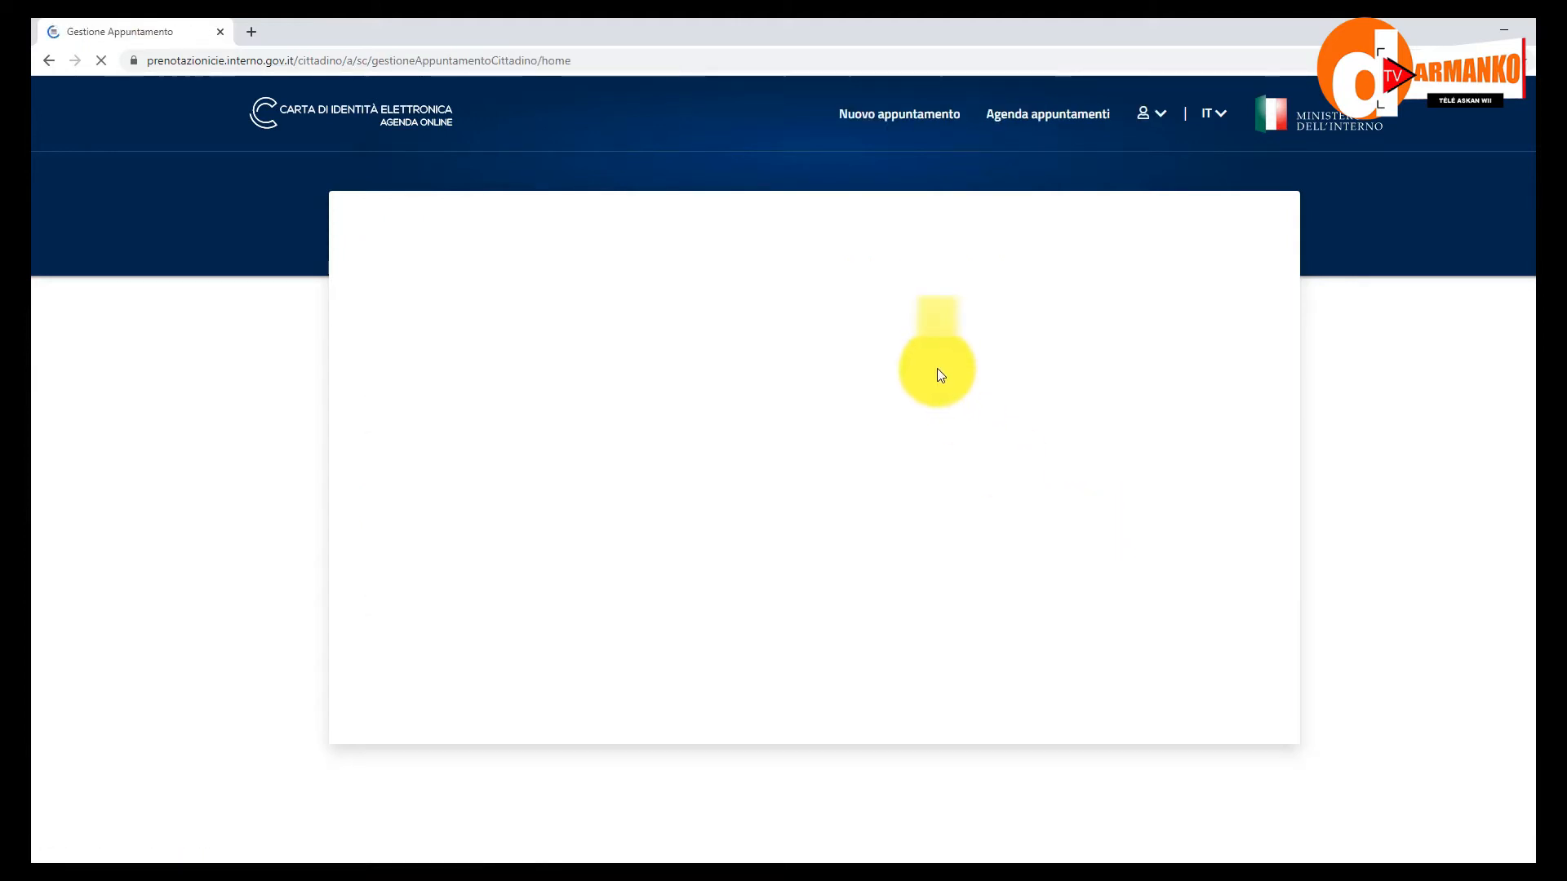
# Start a new appointment request and set the reason for the request to Rinnovo.
pyautogui.click(884, 114)
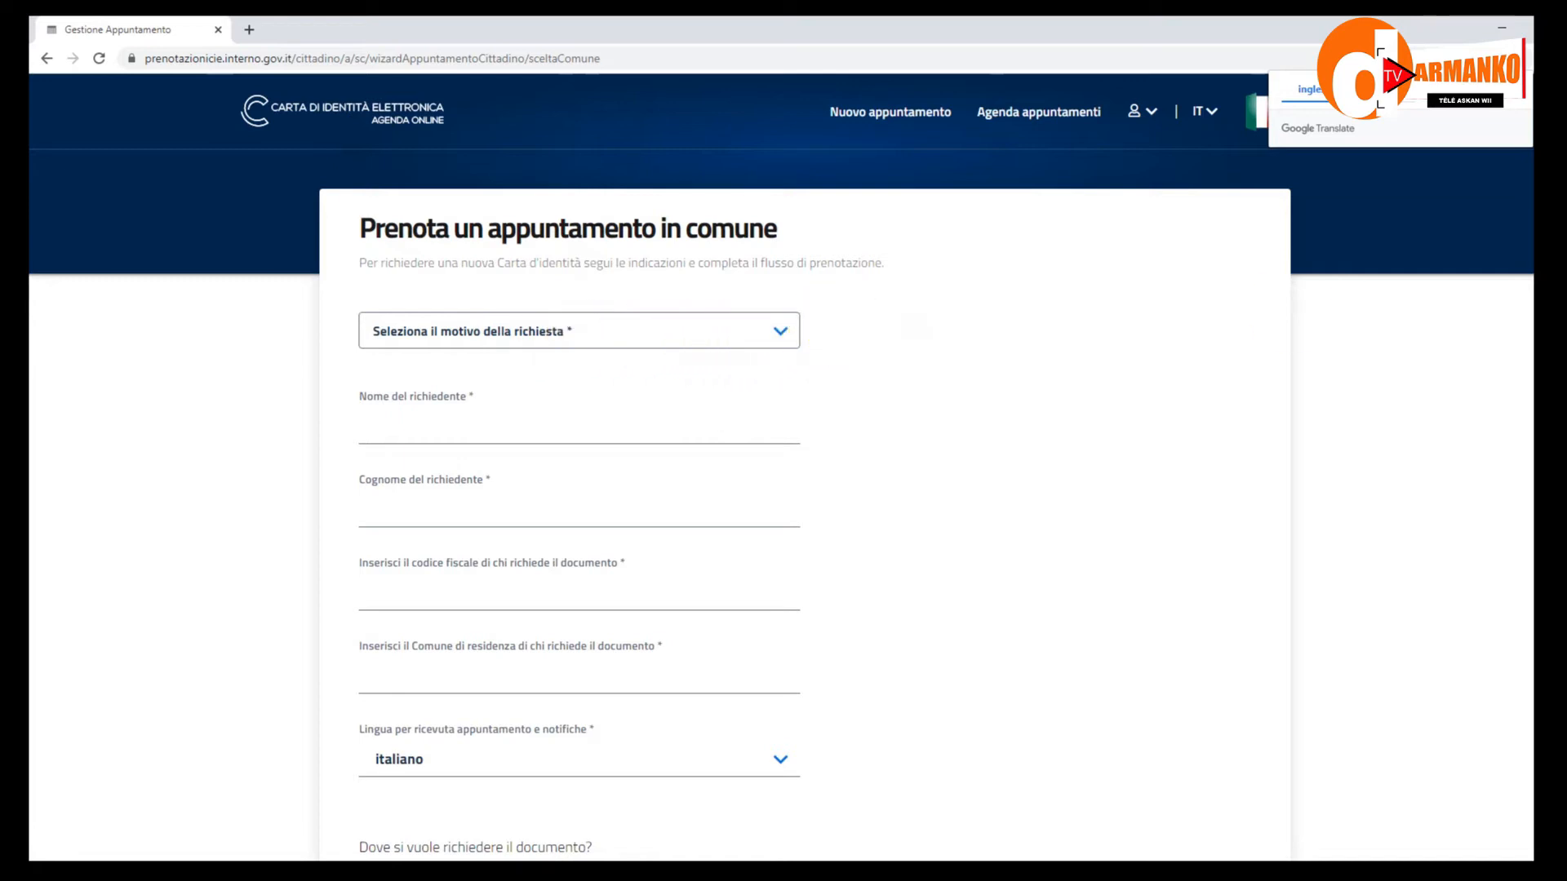
pyautogui.click(775, 331)
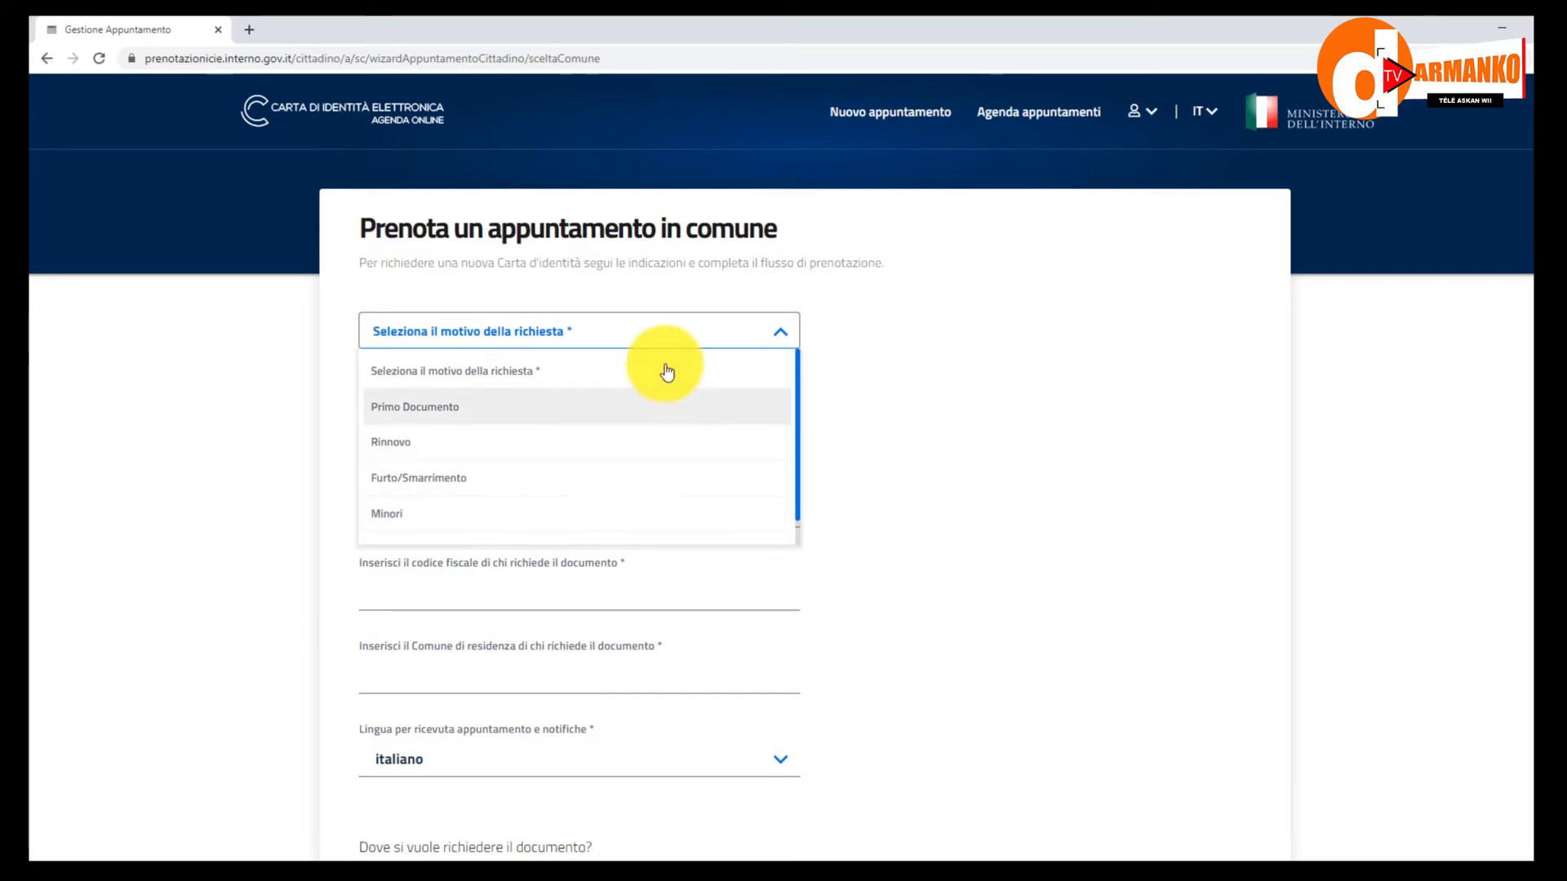
pyautogui.click(519, 451)
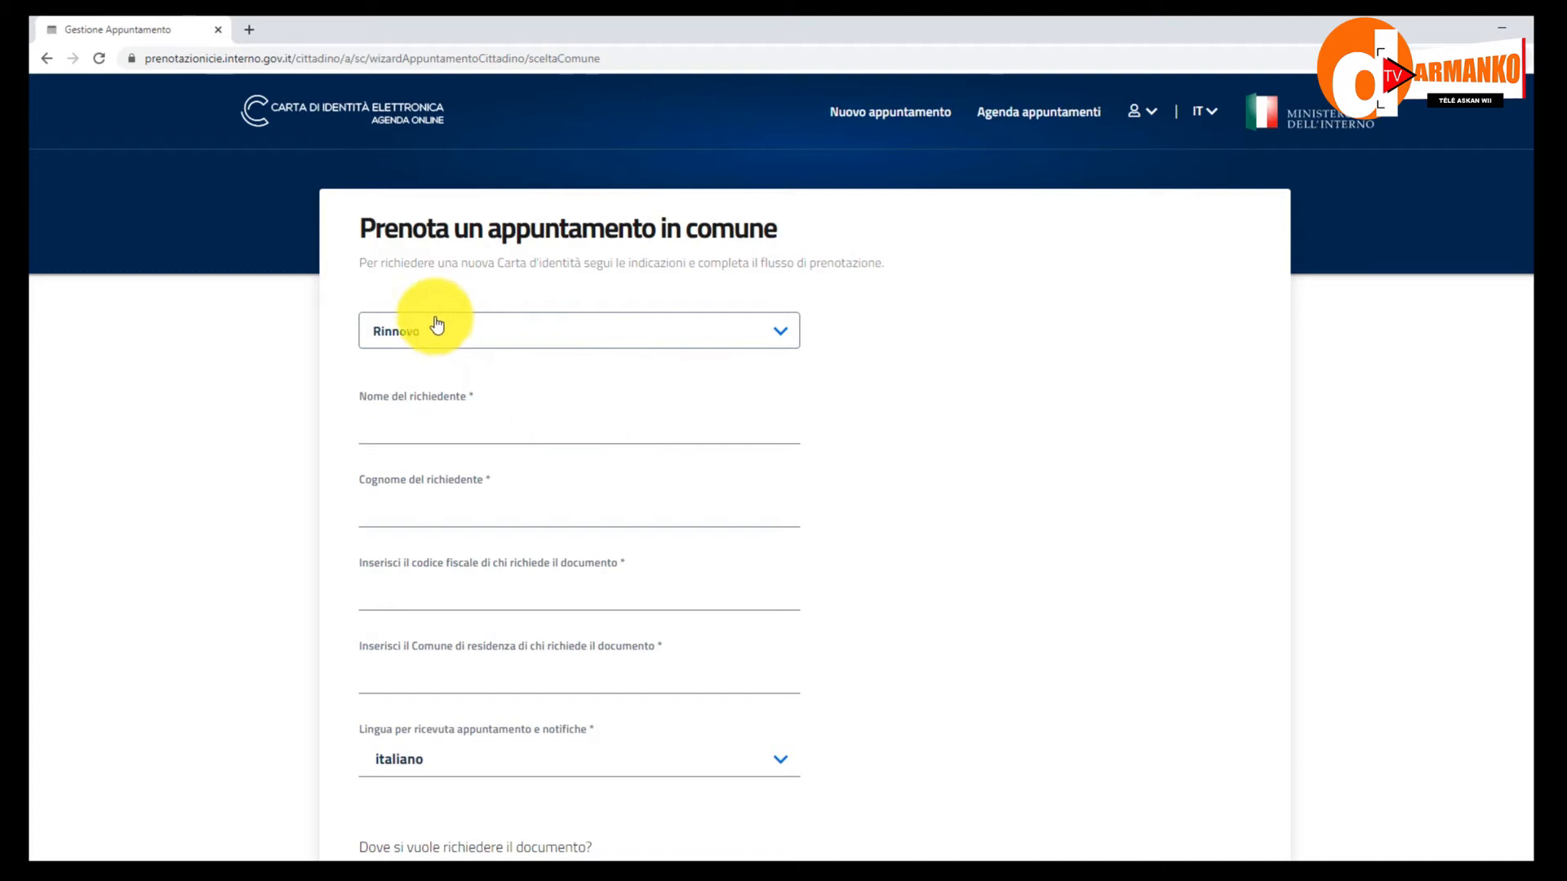
# Fill in the applicant's first name, surname and codice fiscale from the saved form entries.
pyautogui.click(420, 415)
pyautogui.click(453, 469)
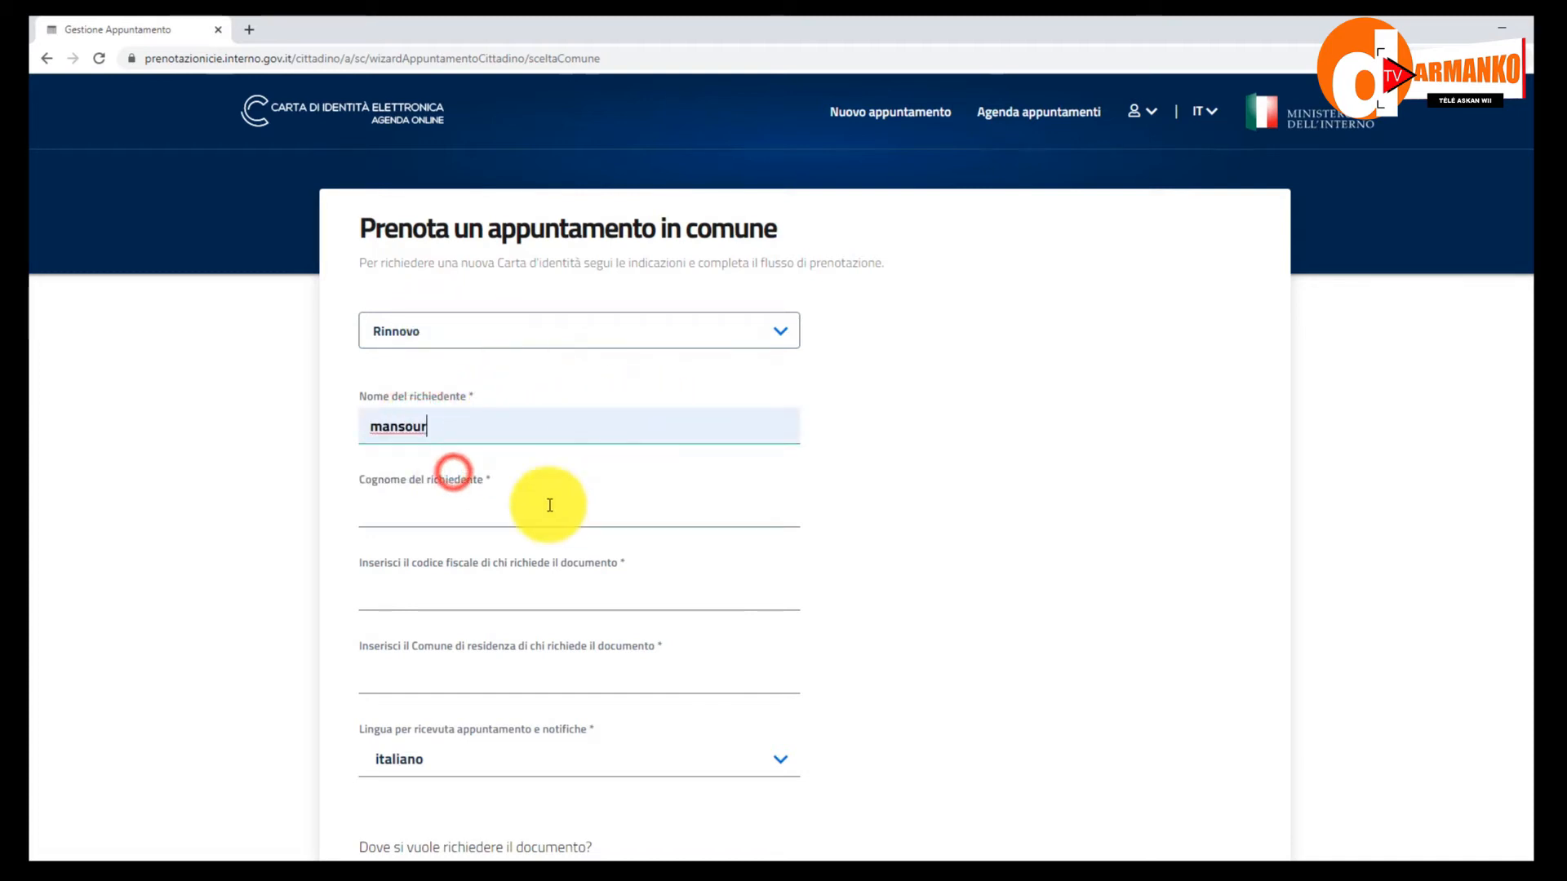
pyautogui.click(466, 516)
pyautogui.click(482, 558)
pyautogui.click(489, 590)
pyautogui.scroll(-2, 797, 501)
pyautogui.click(463, 424)
pyautogui.click(458, 480)
# Set the applicant's Comune di residenza to ROMA.
pyautogui.click(484, 516)
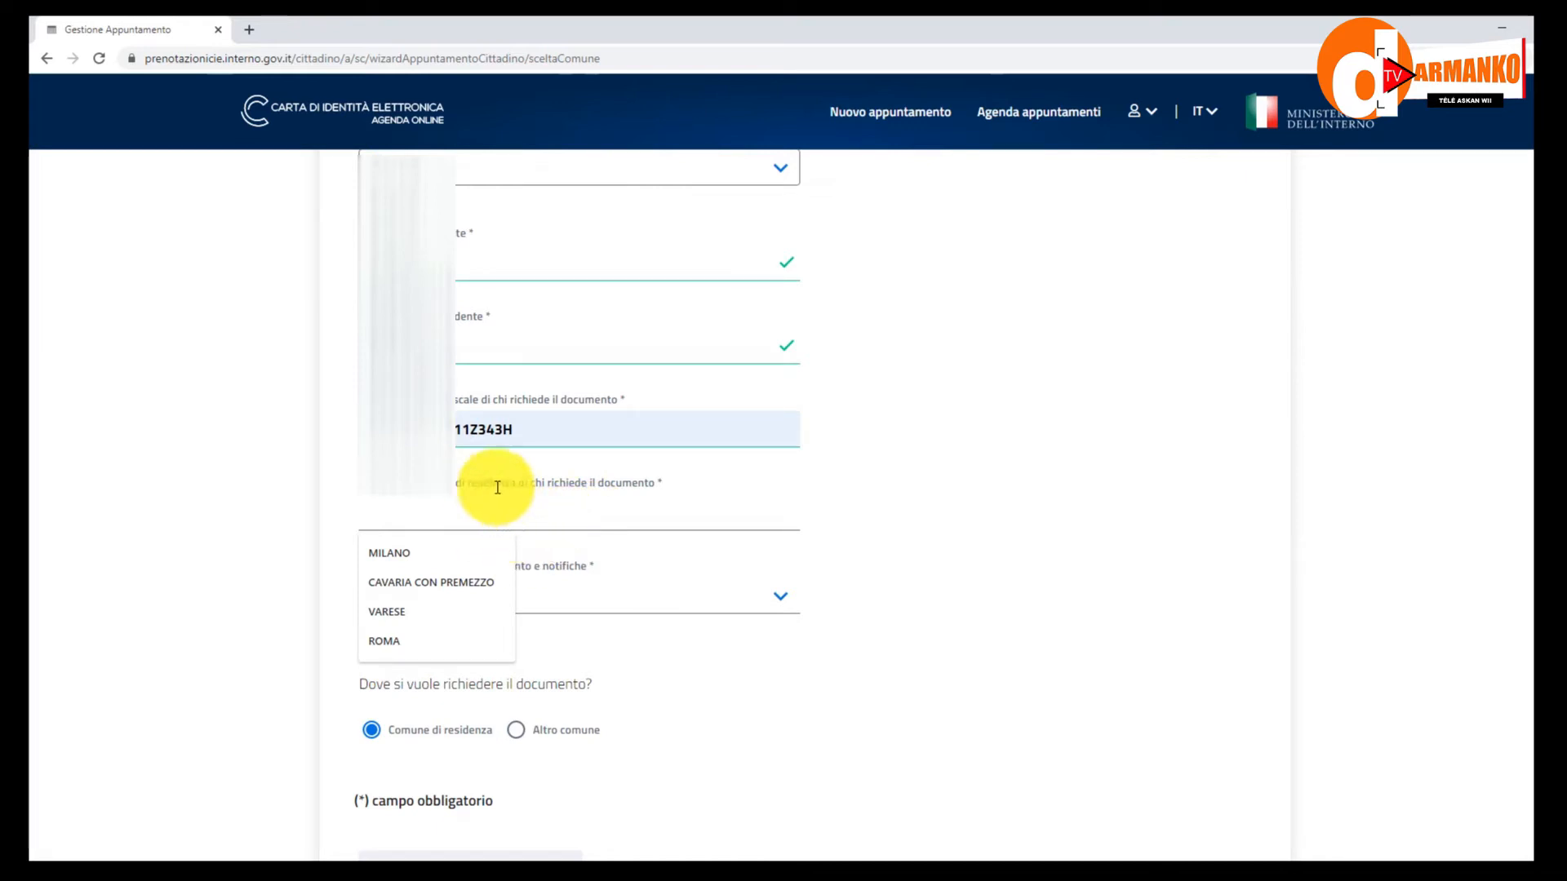
pyautogui.click(425, 640)
pyautogui.click(437, 556)
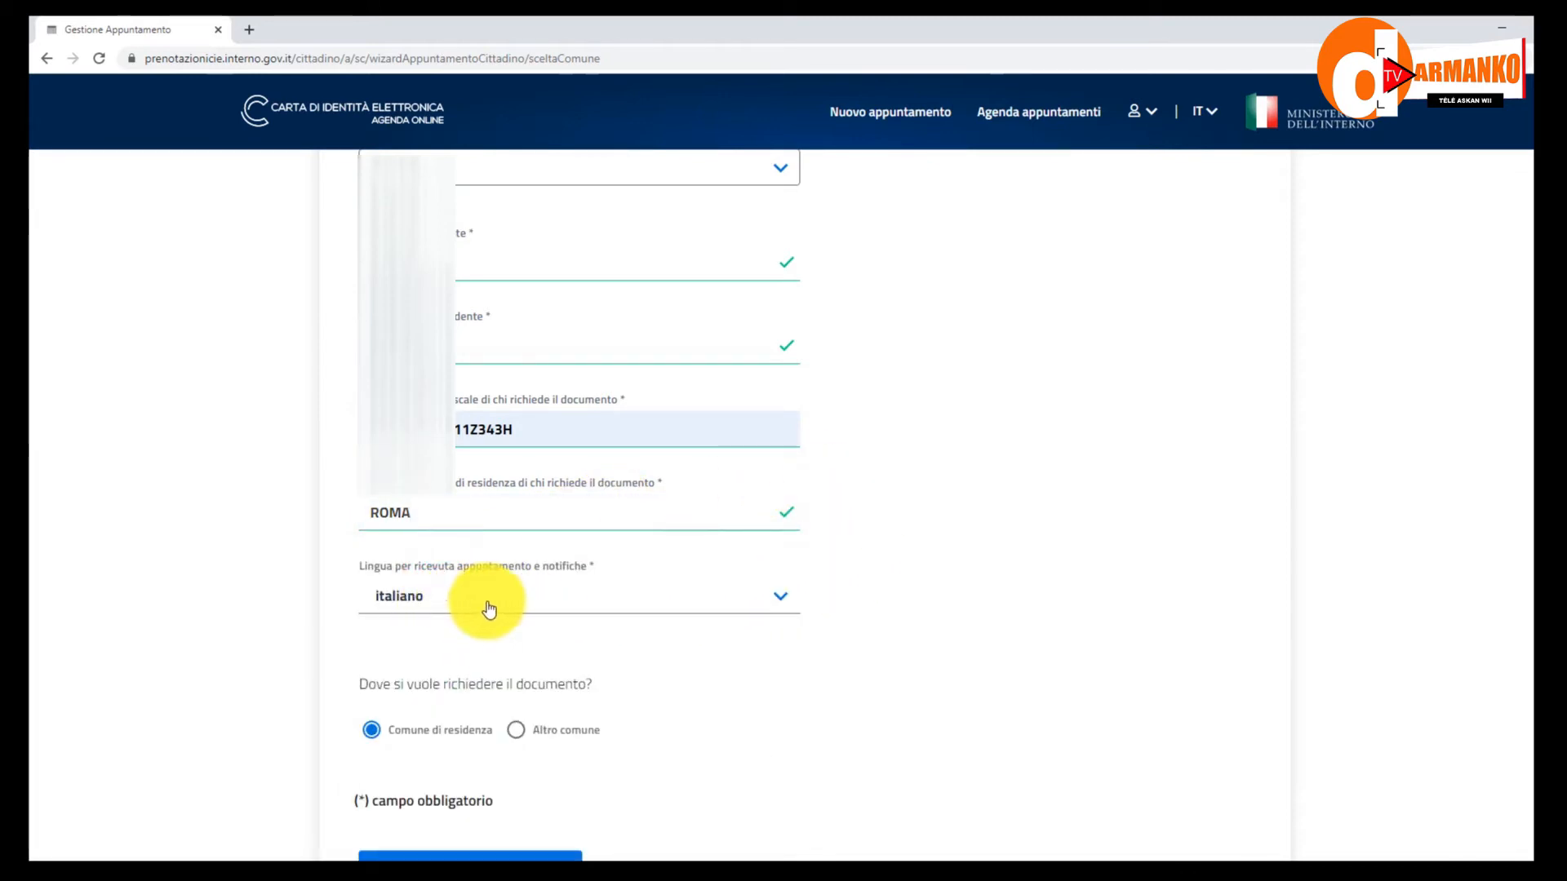
pyautogui.scroll(-1, 651, 569)
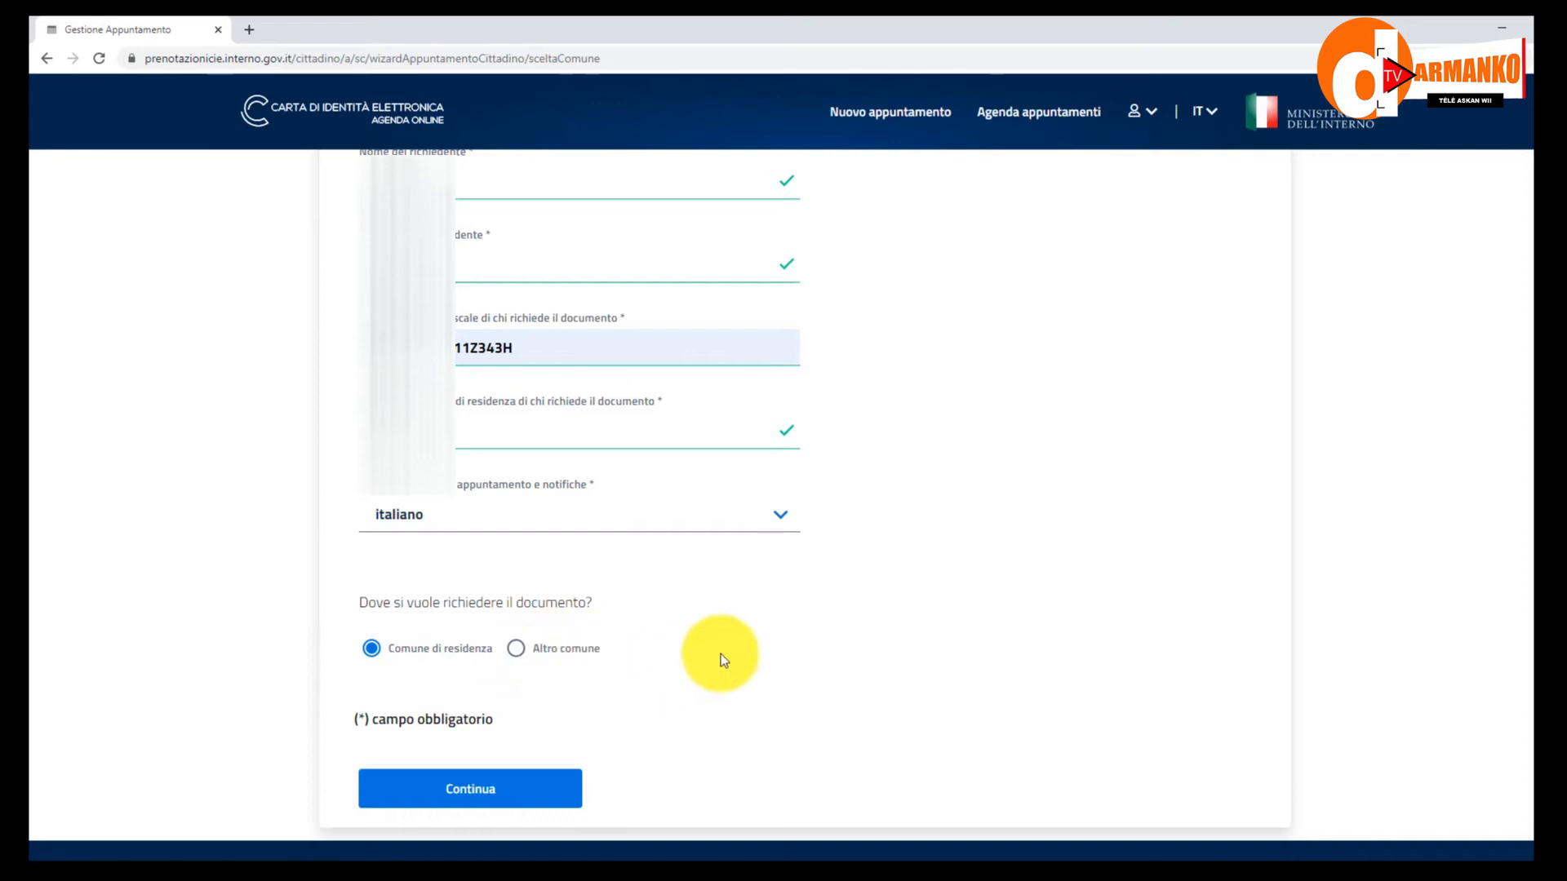
pyautogui.click(532, 651)
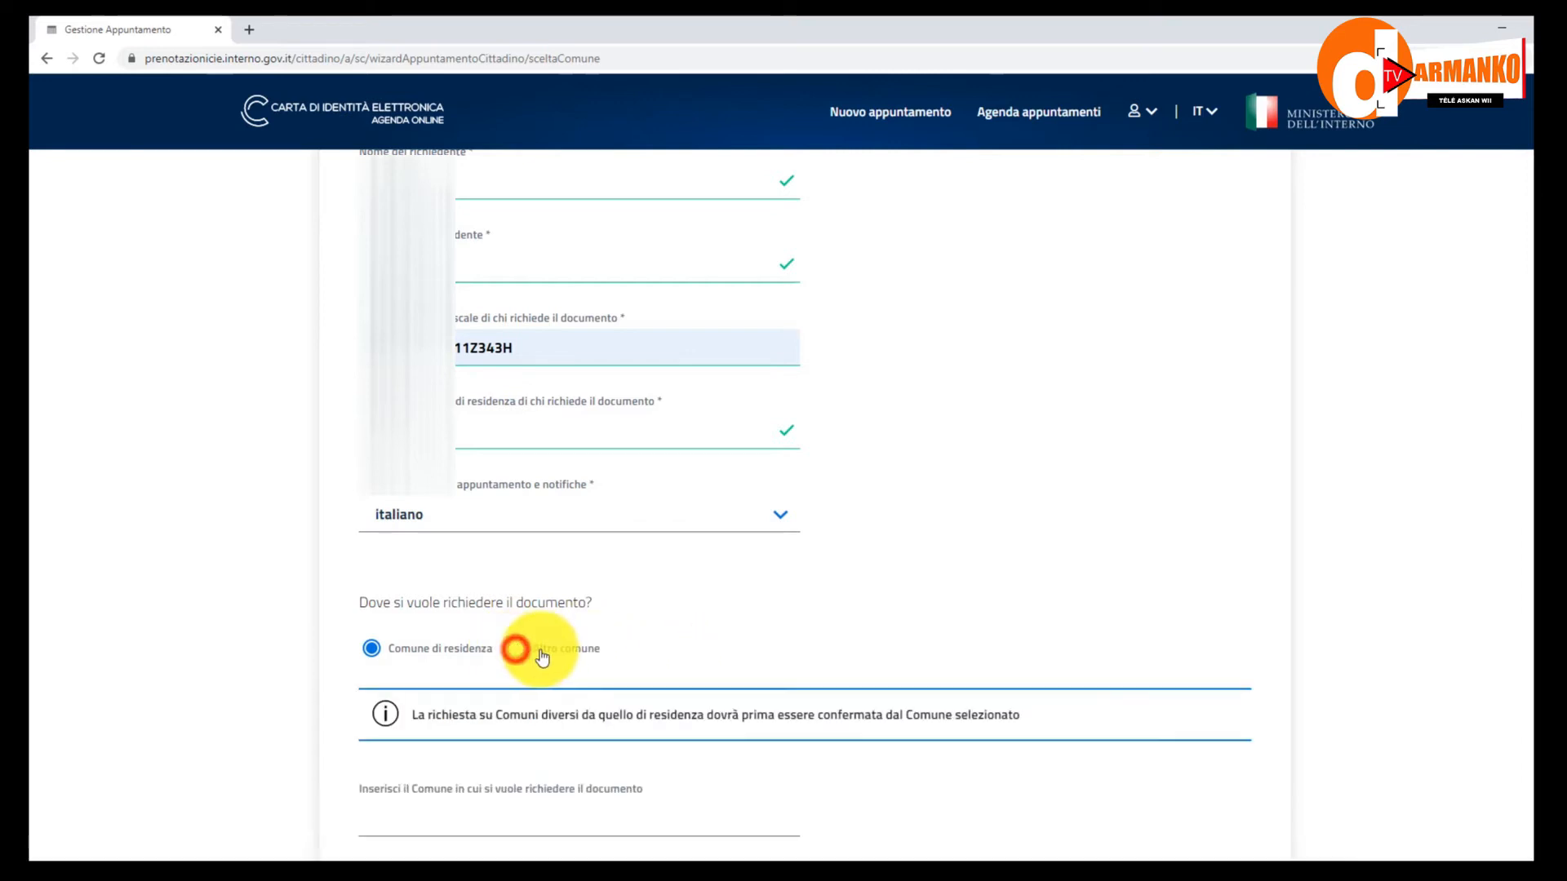
pyautogui.scroll(-1, 664, 649)
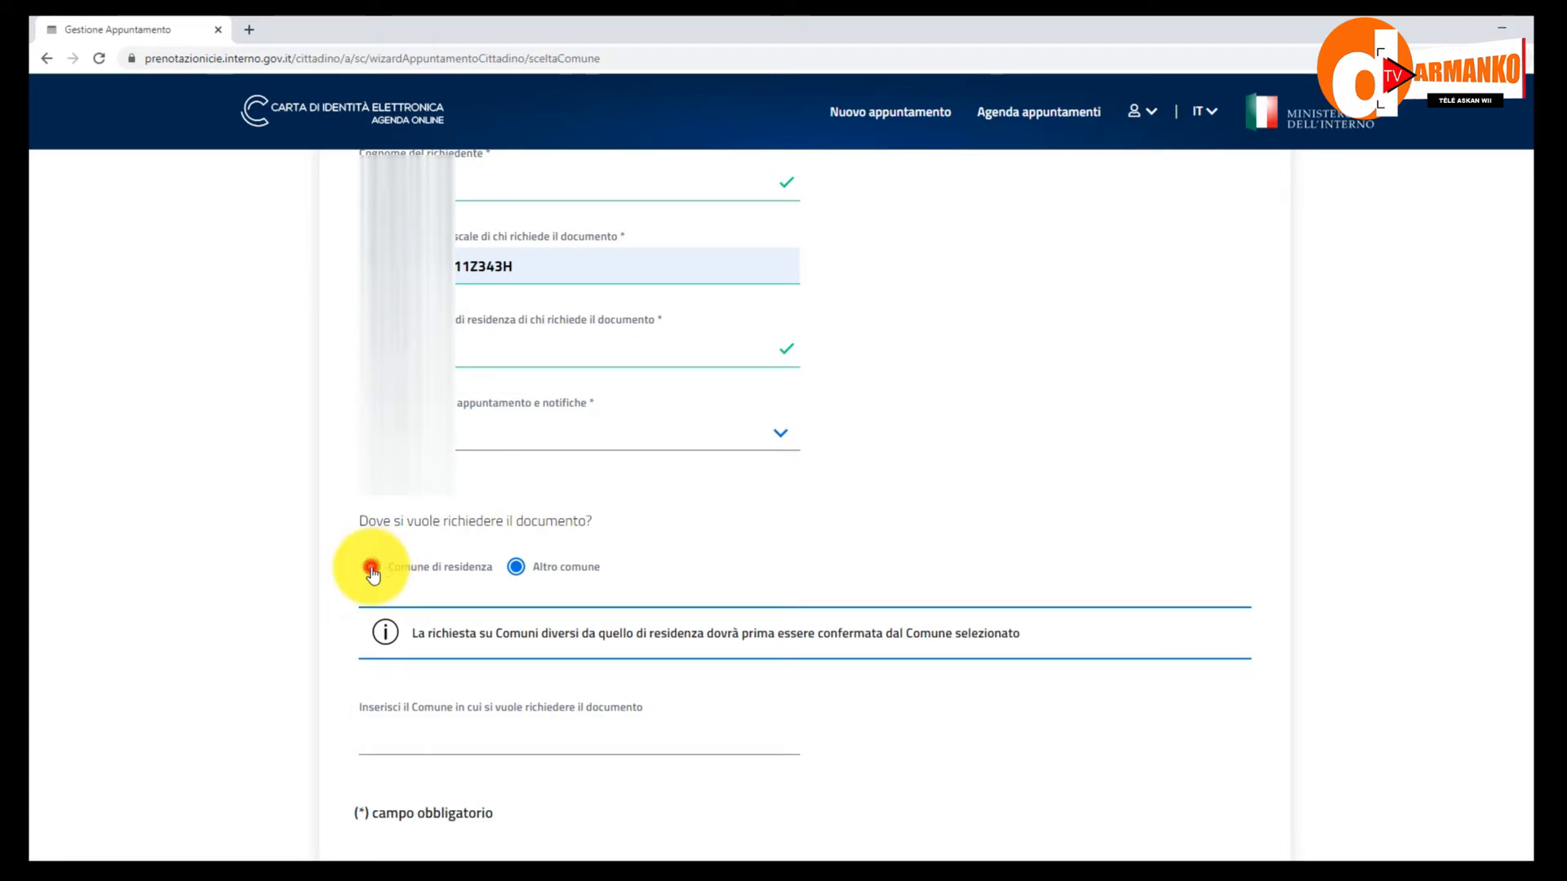
pyautogui.click(371, 569)
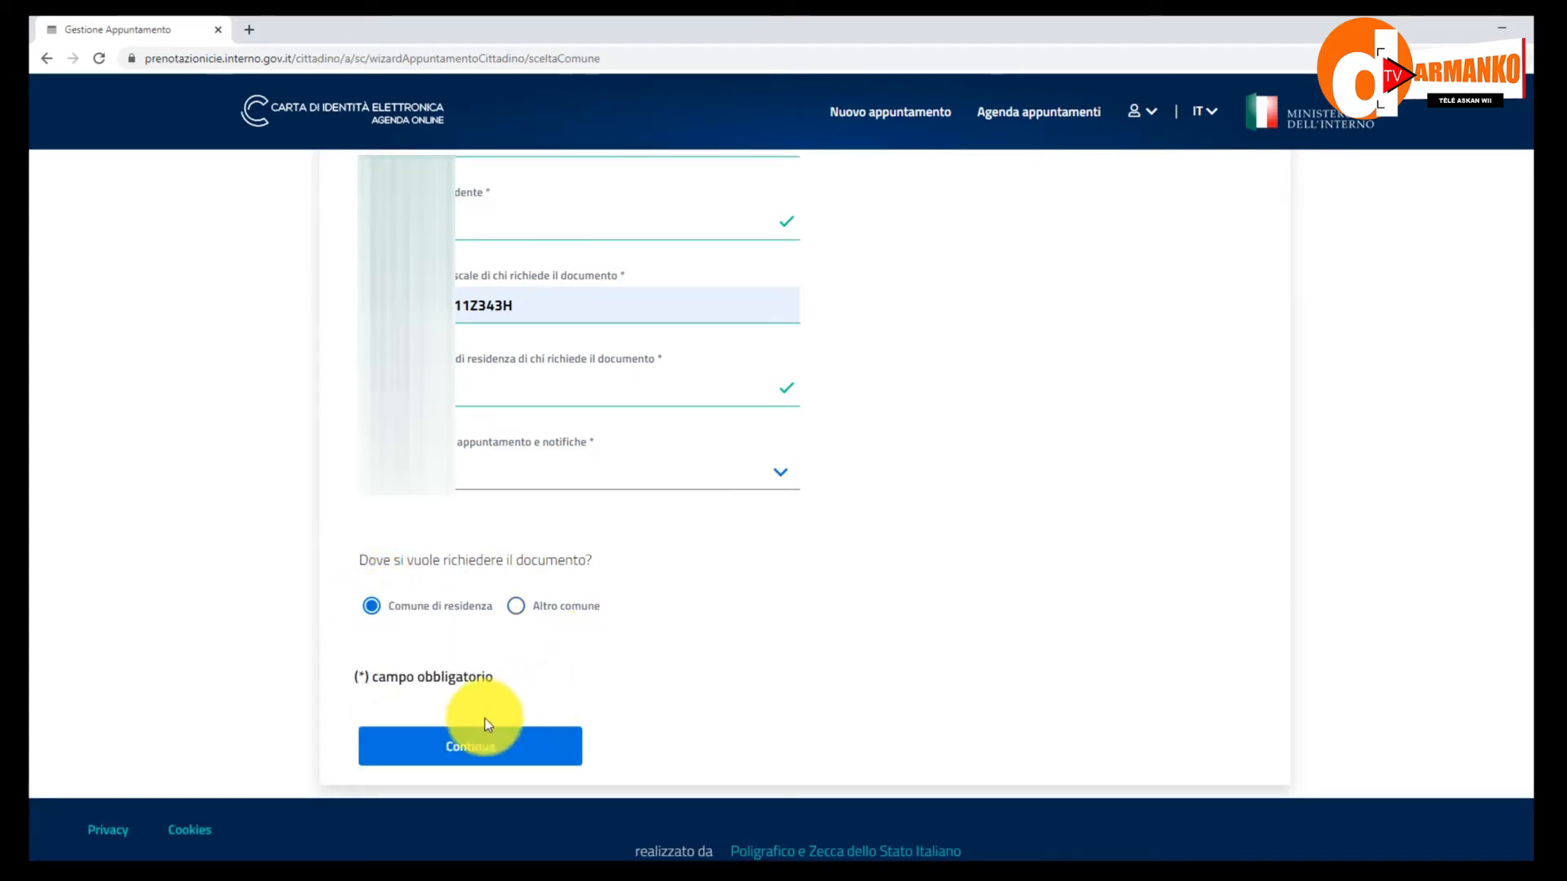
# Continue to the list of Comune di Roma offices and select Municipio Xi - Sede Principale.
pyautogui.click(483, 744)
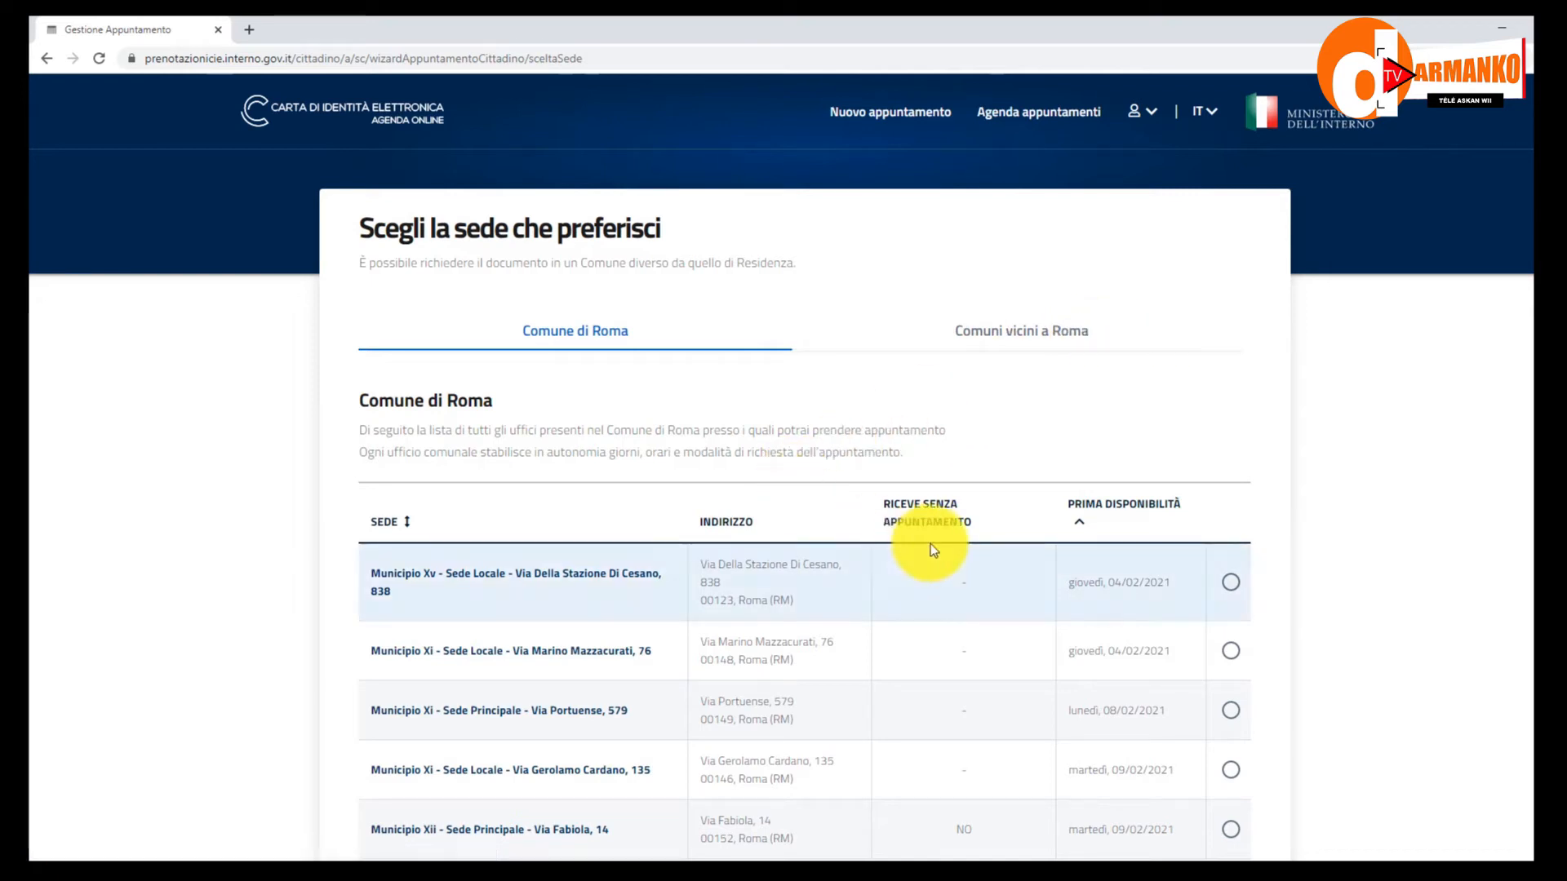
pyautogui.scroll(-1, 931, 532)
pyautogui.scroll(-1, 932, 529)
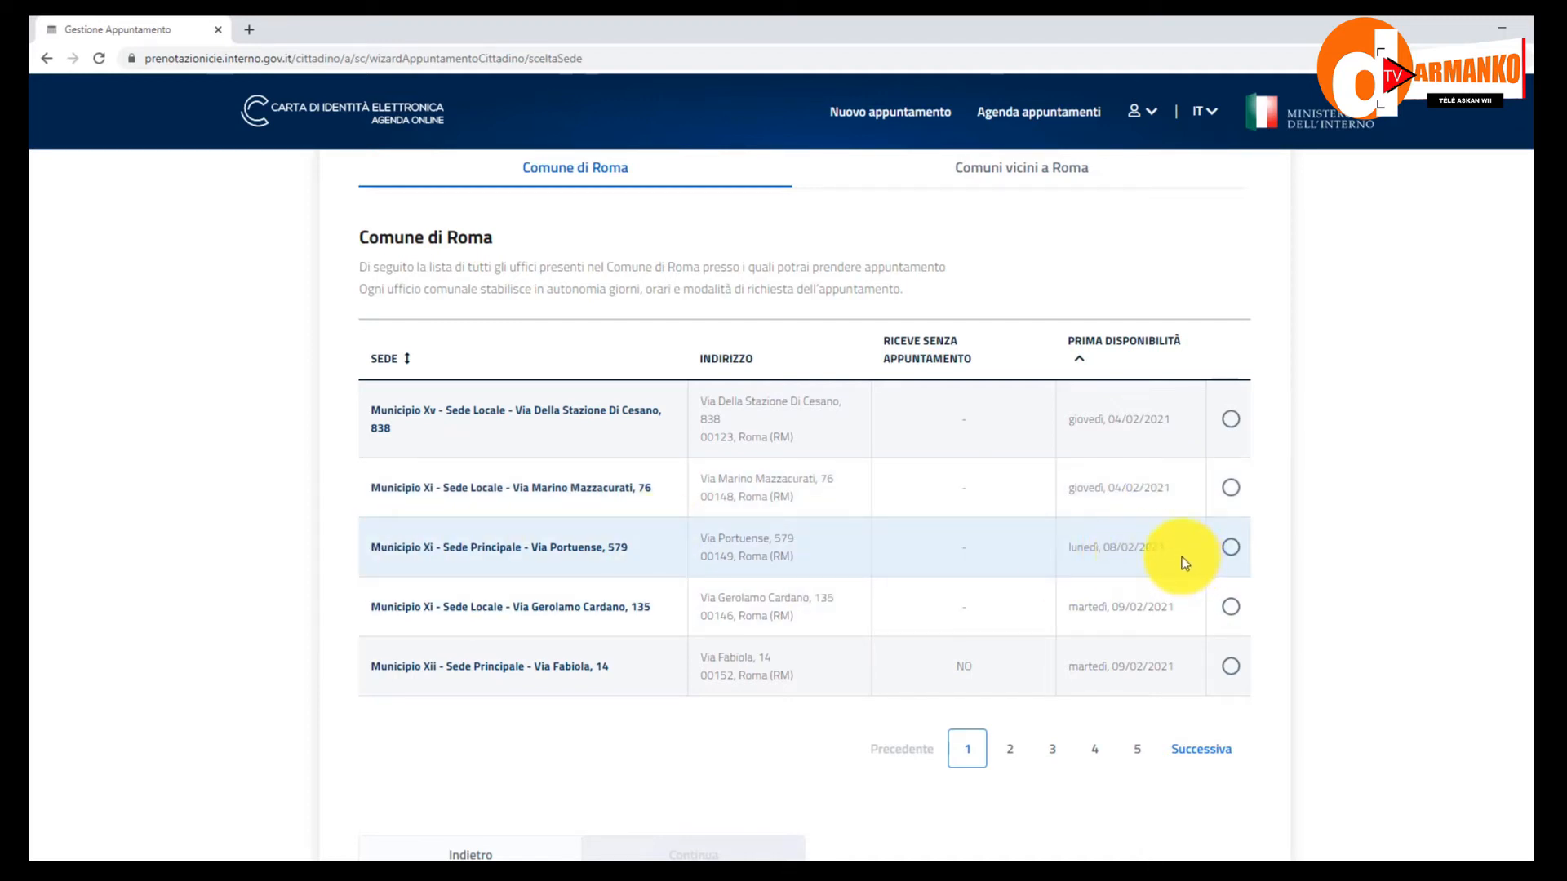
pyautogui.click(1230, 547)
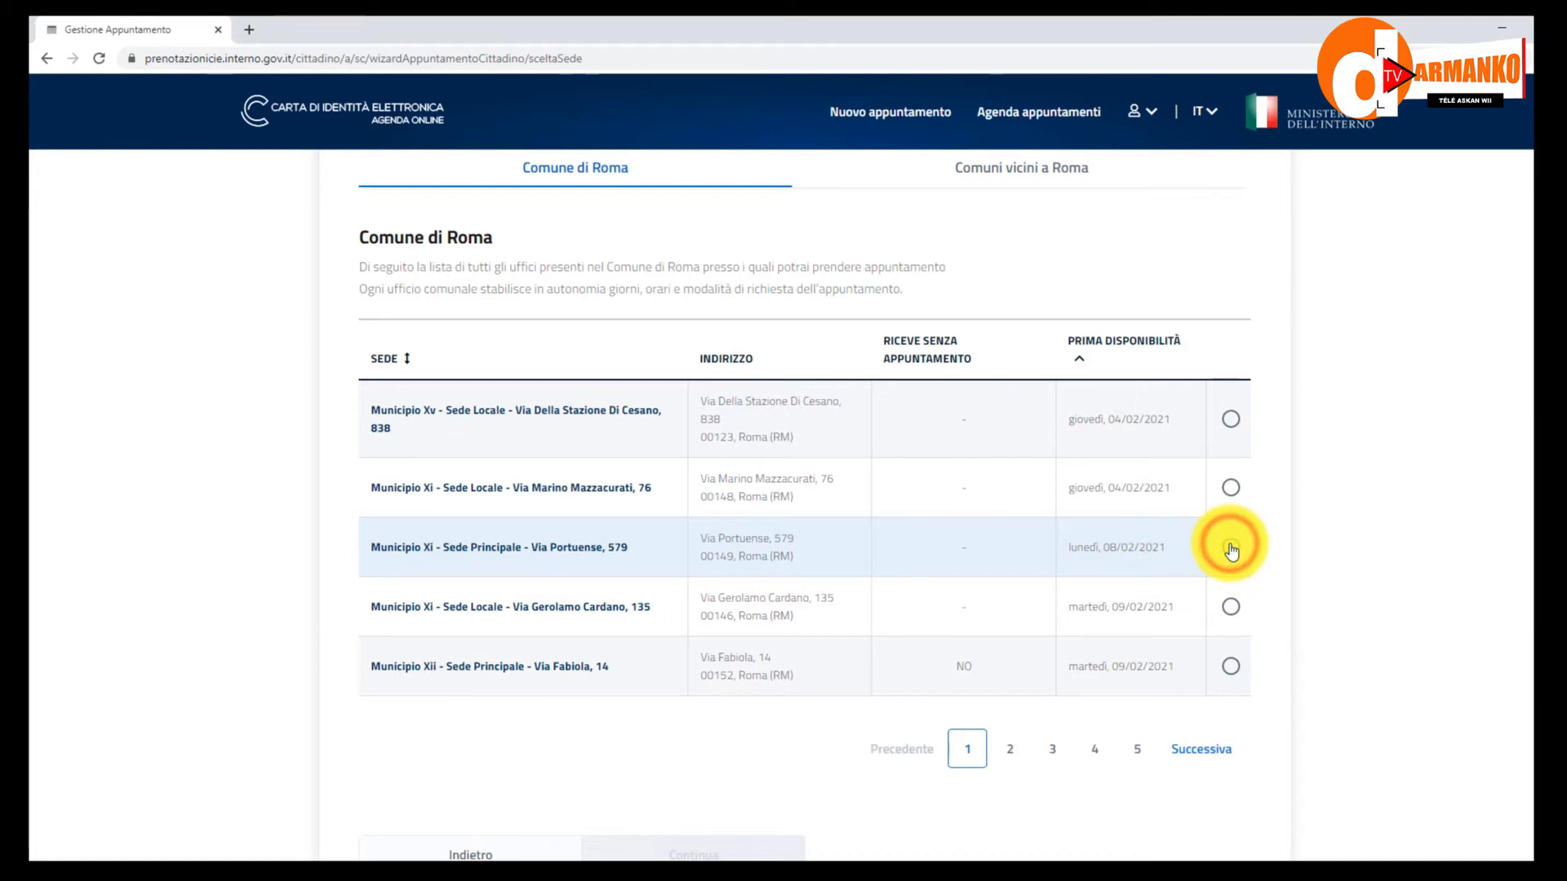
pyautogui.scroll(-2, 1318, 709)
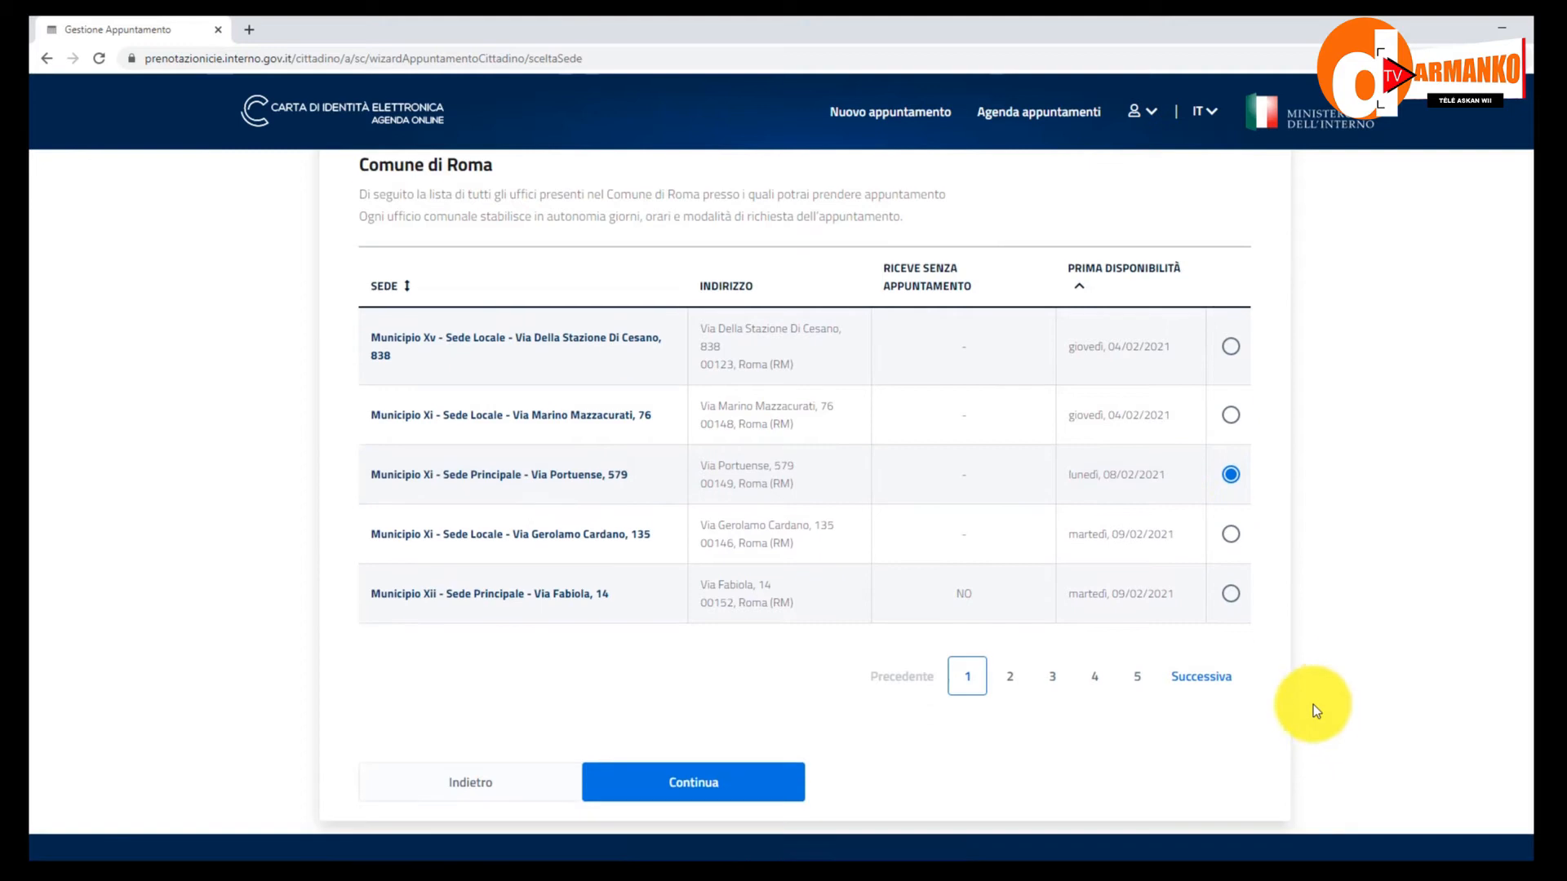
# Proceed to the date and time selection and choose the 10:00 slot on 8 February 2021, continuing to the collection options.
pyautogui.click(745, 746)
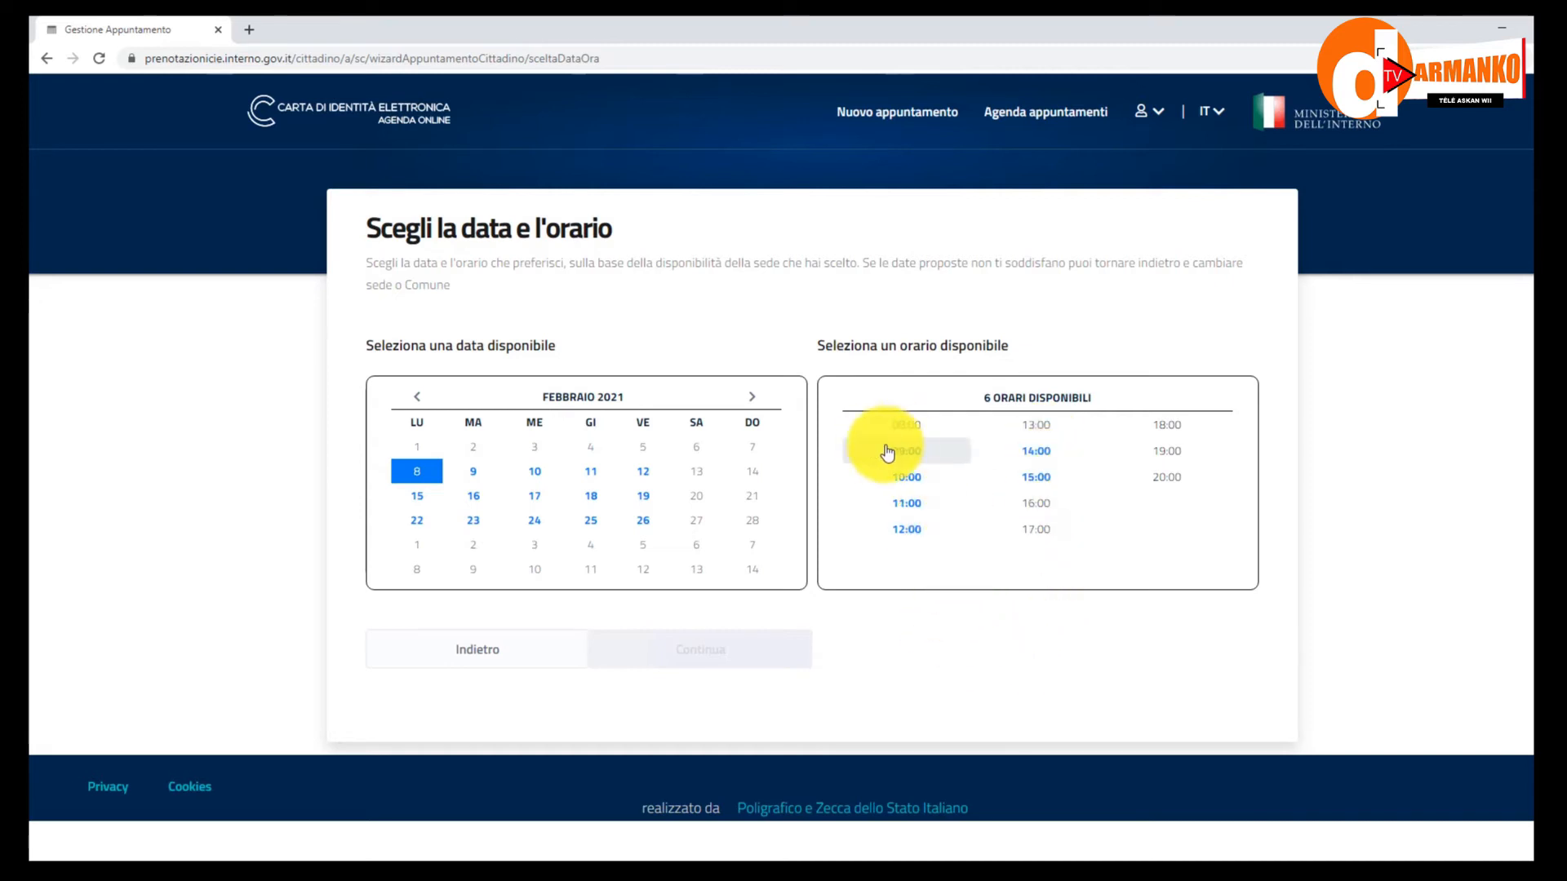
pyautogui.click(932, 483)
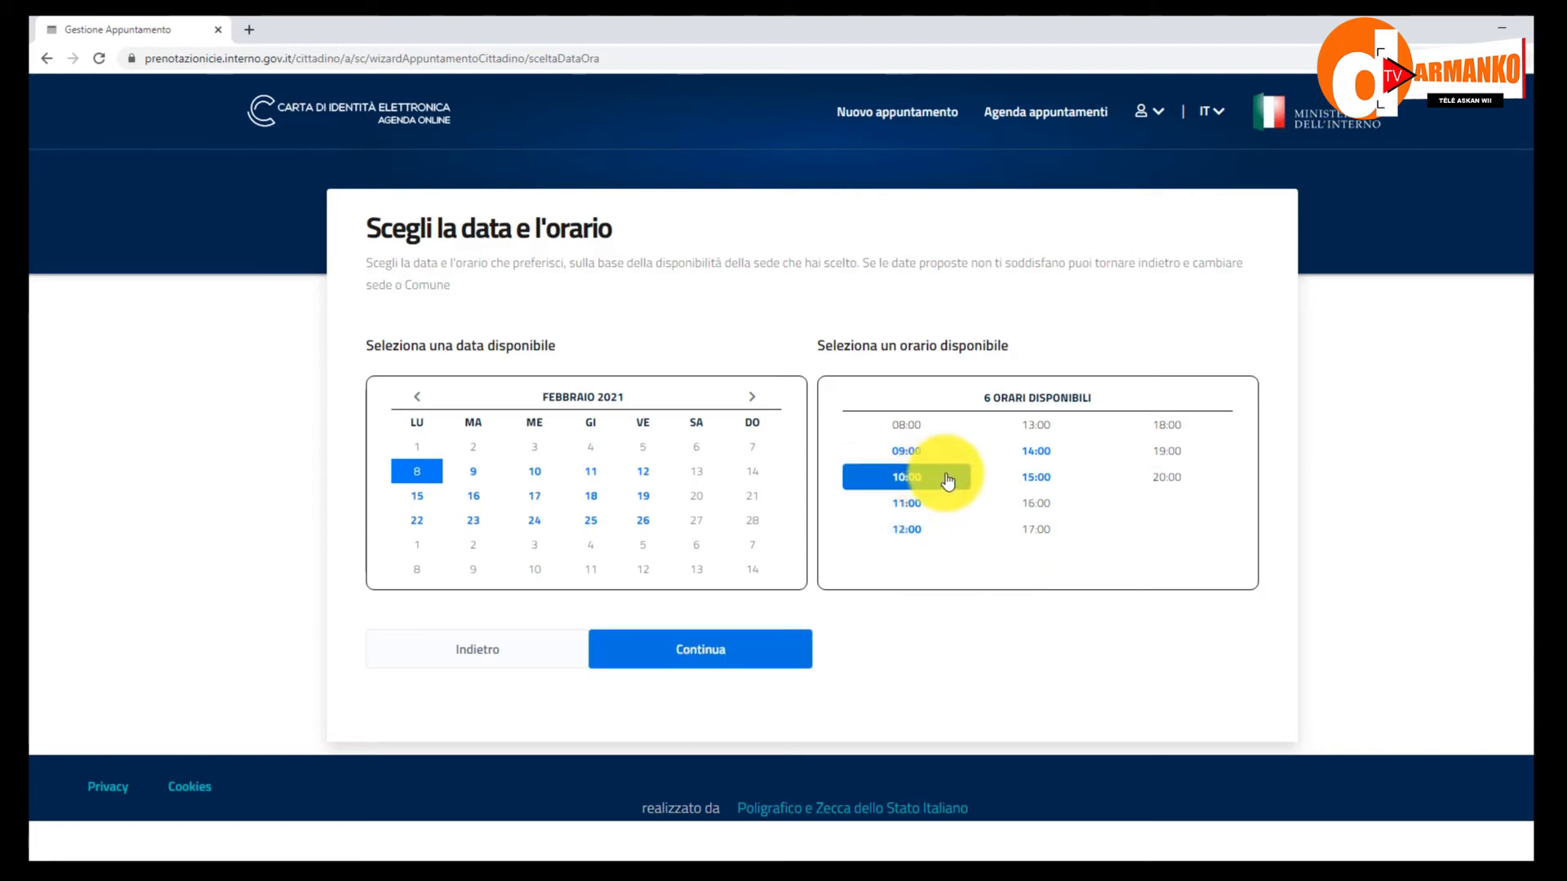
pyautogui.click(738, 651)
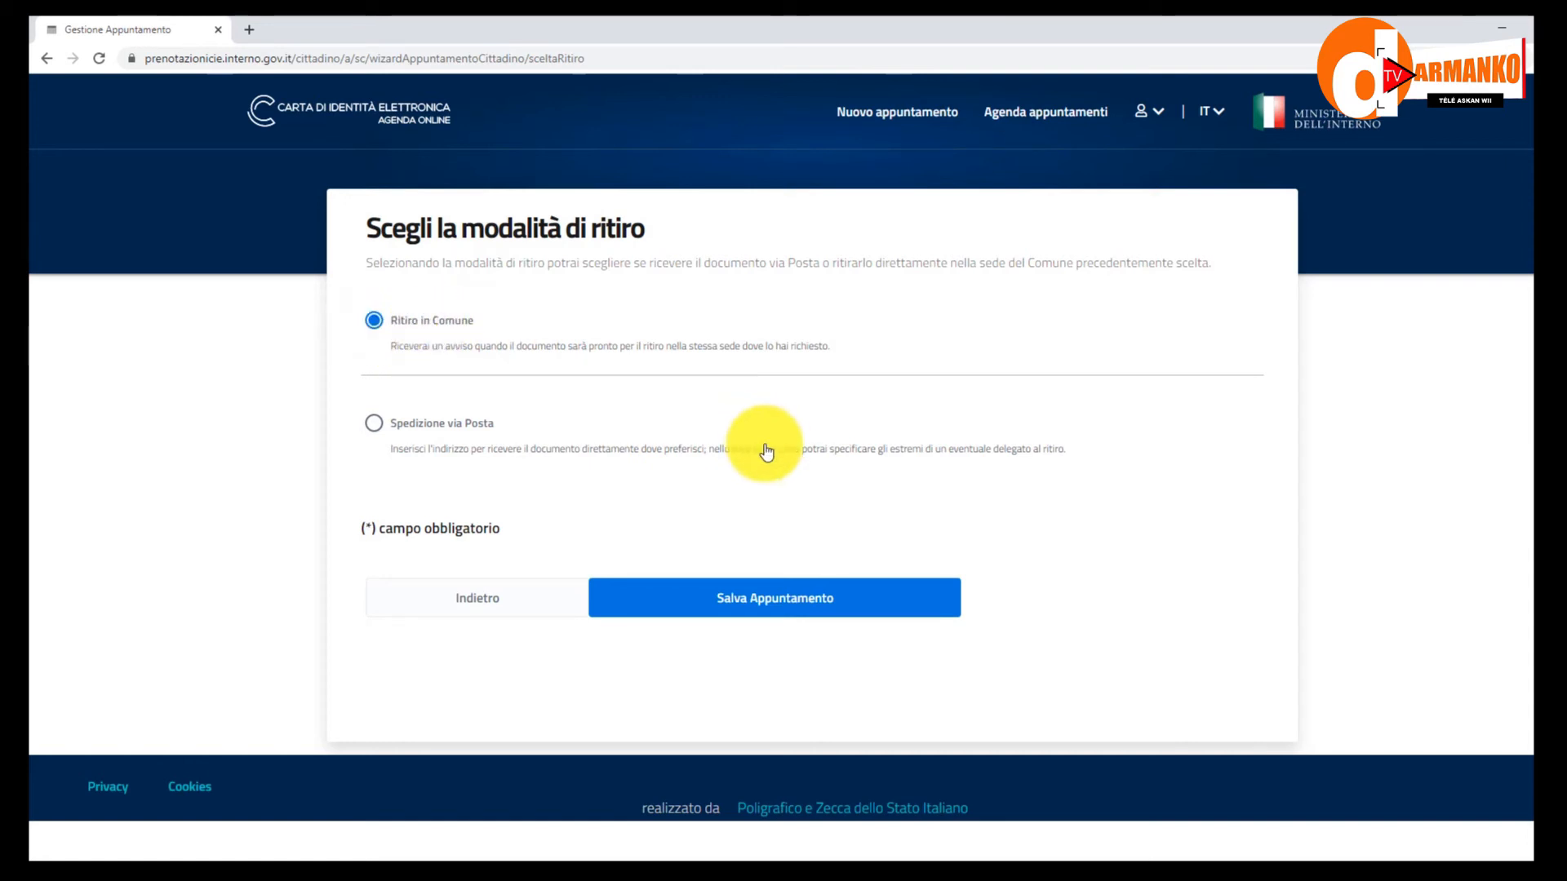
# Try the Spedizione via Posta collection option and look over its delivery address fields.
pyautogui.click(372, 424)
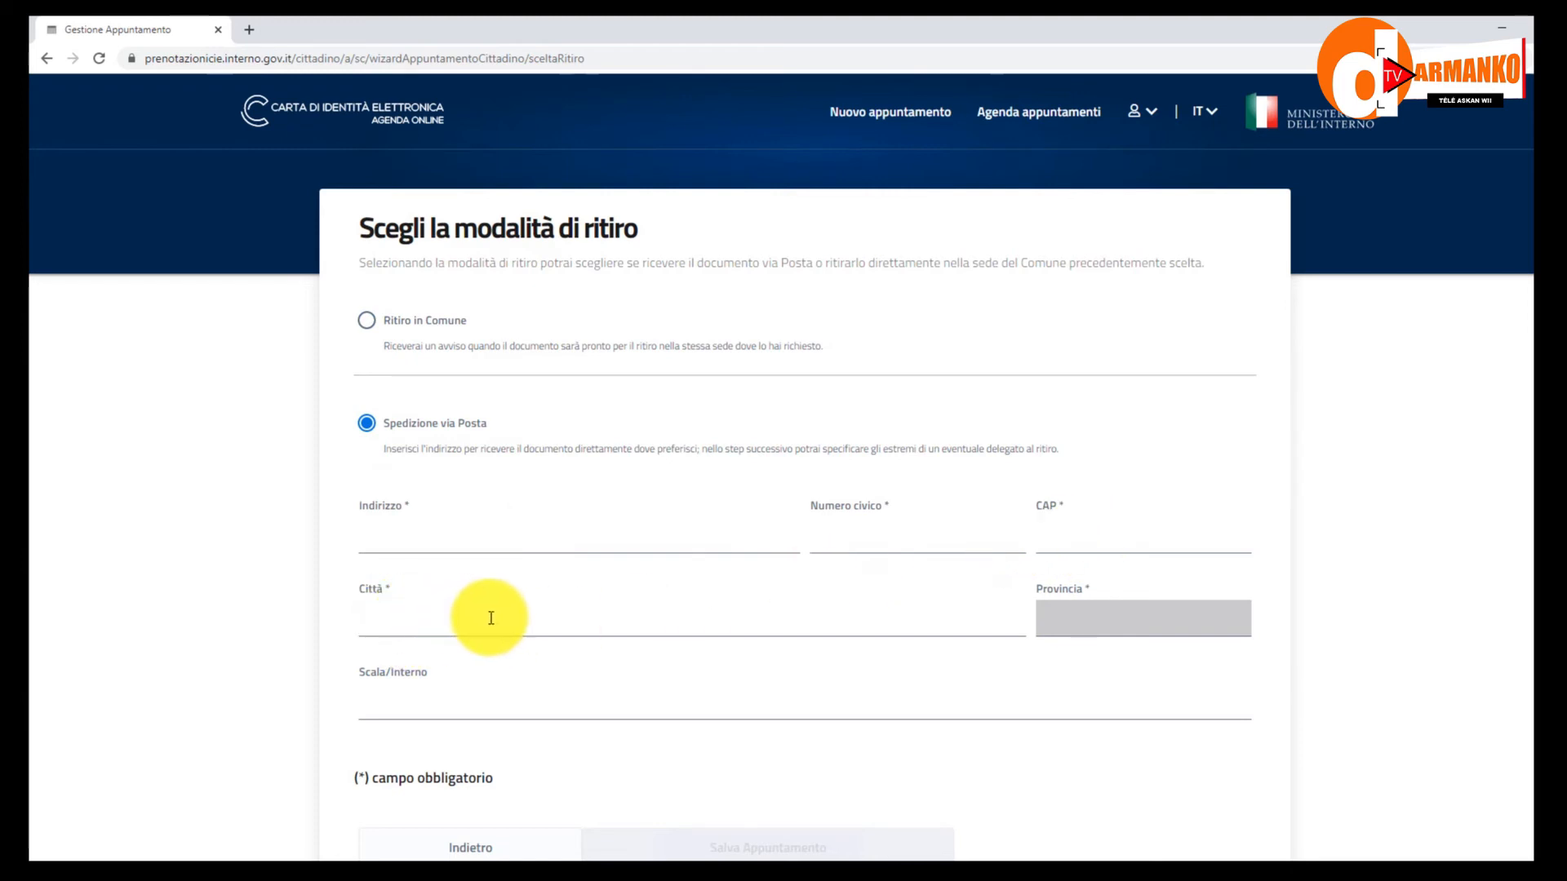
pyautogui.scroll(-1, 470, 687)
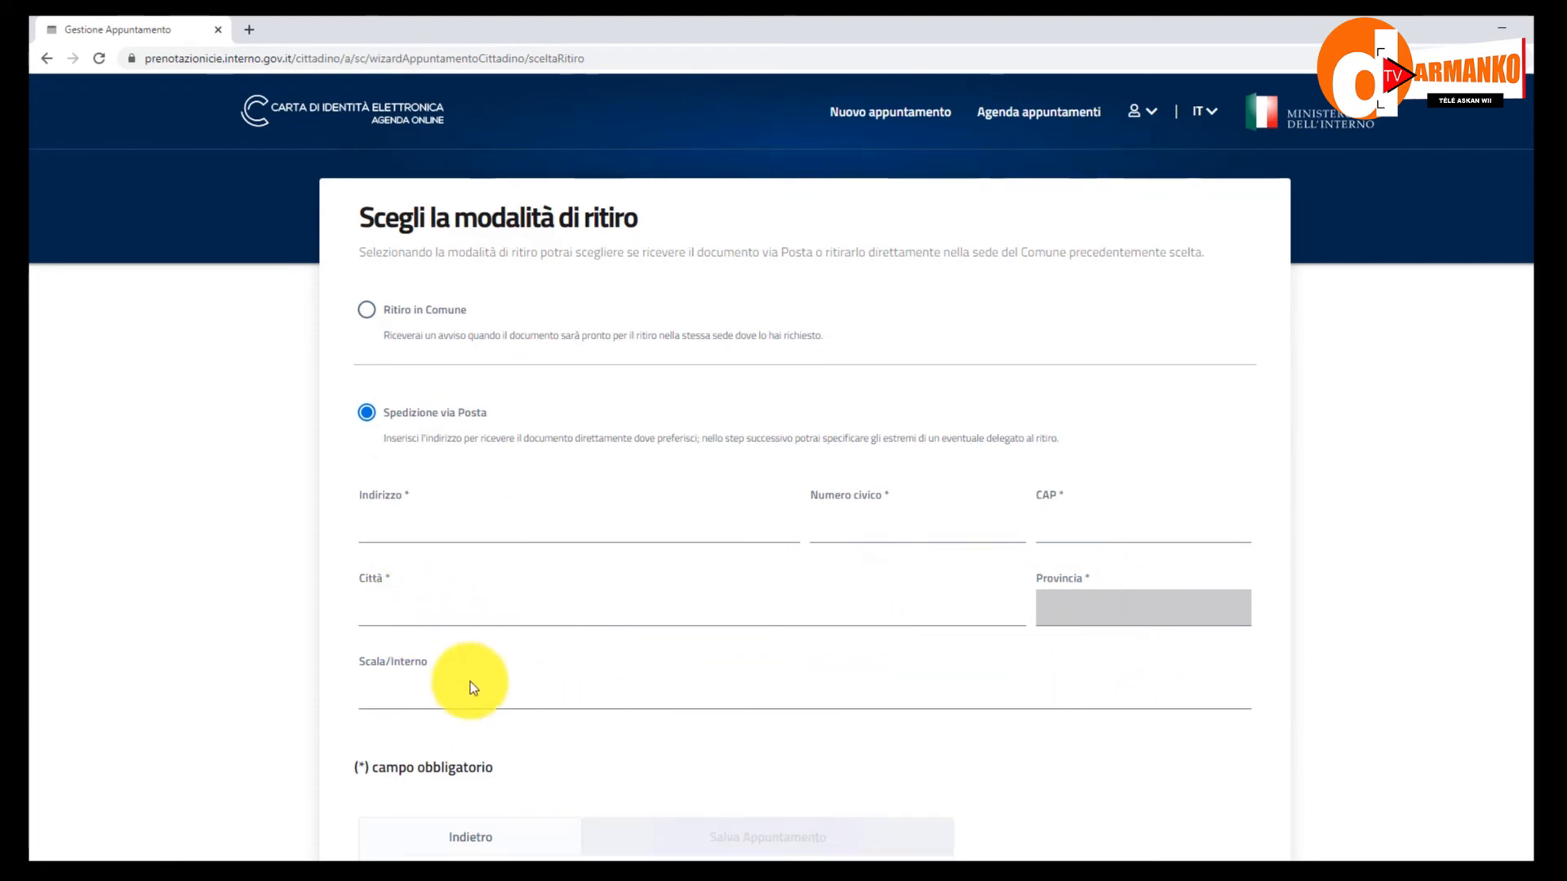
pyautogui.scroll(-1, 470, 683)
pyautogui.scroll(1, 583, 646)
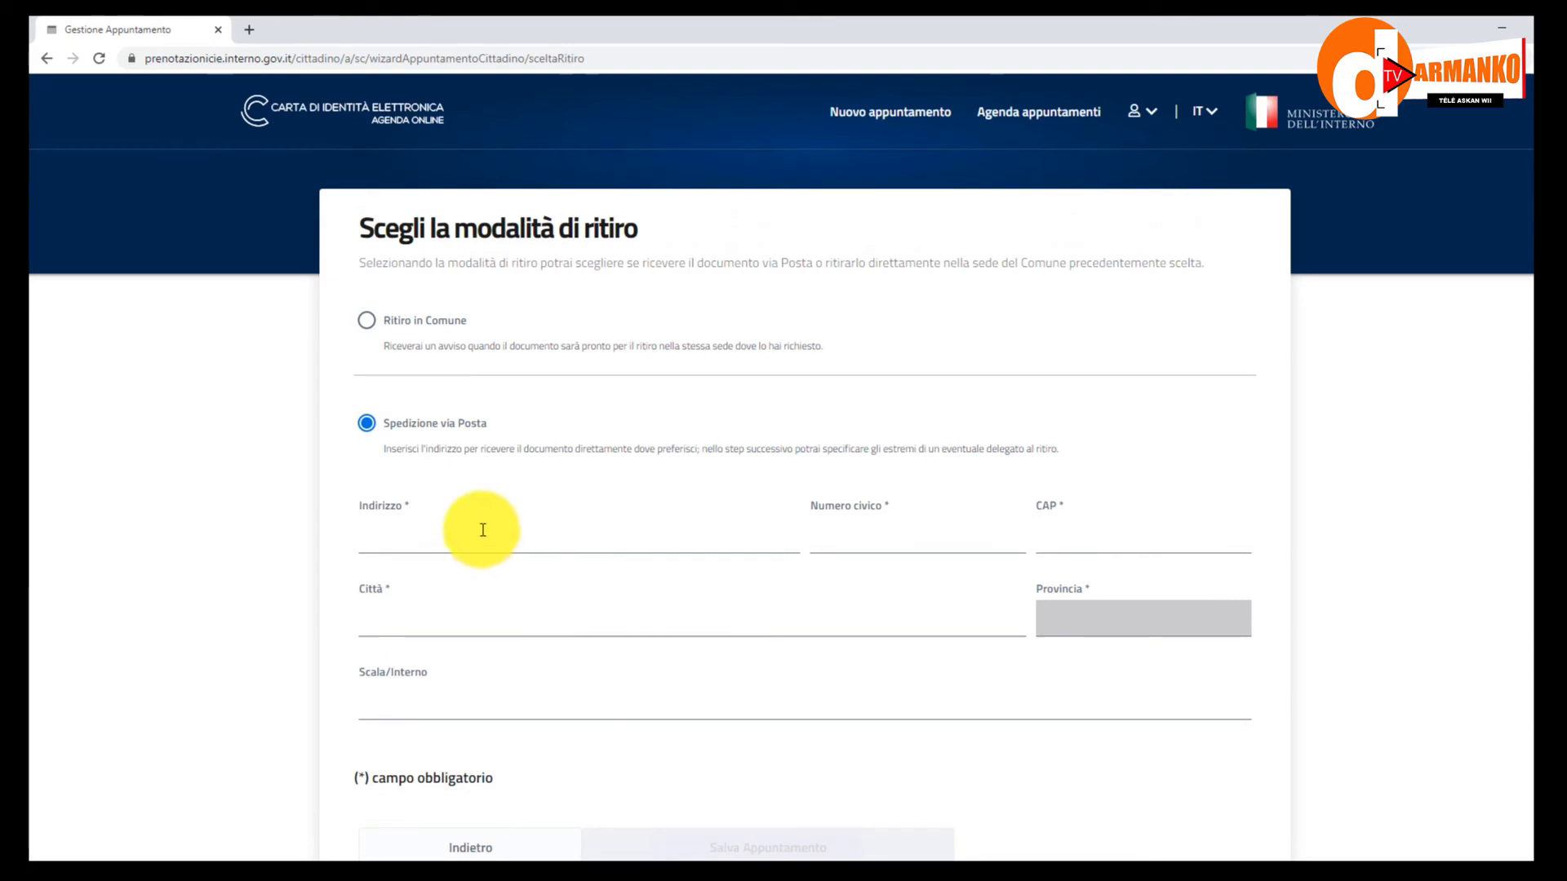
# Choose Ritiro in Comune as the collection method and save the appointment.
pyautogui.click(367, 320)
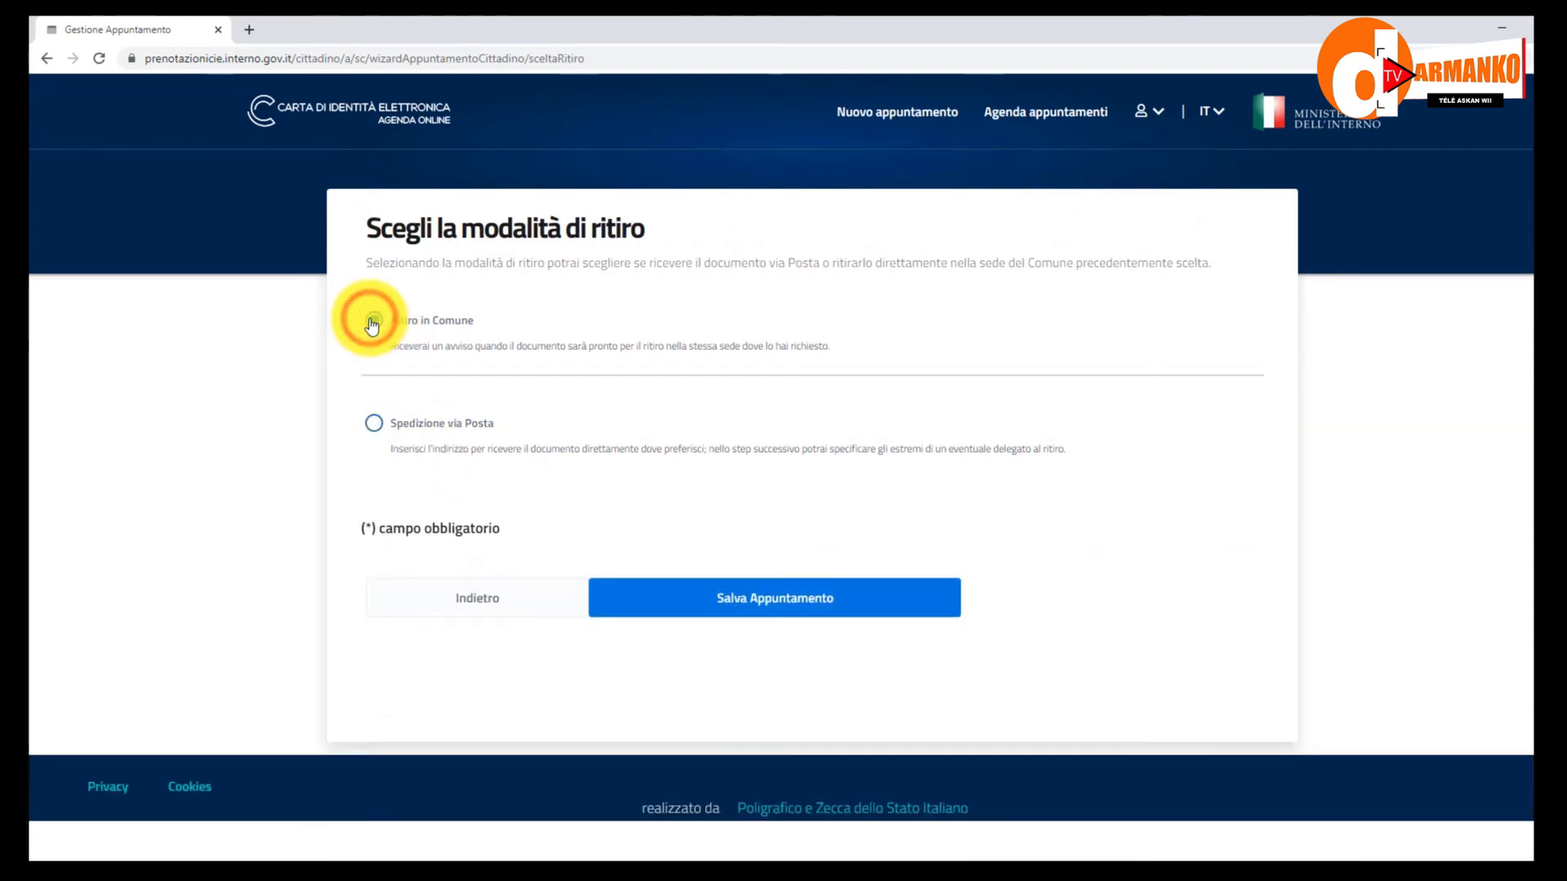
pyautogui.click(789, 598)
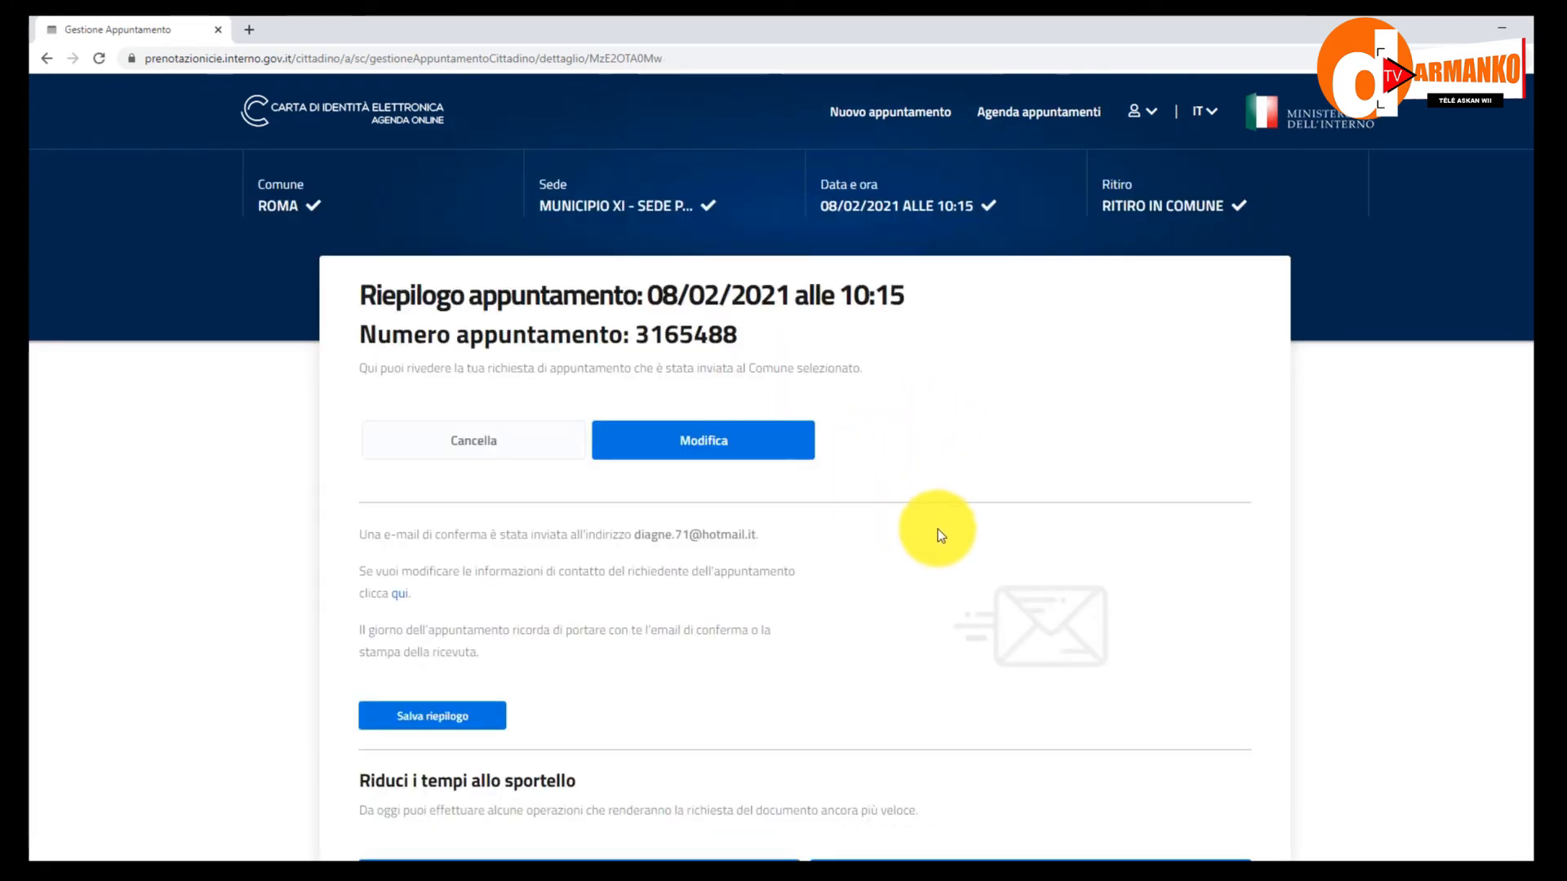
# Review the appointment summary, including the photo, payment, collection, delegate and organ donation sections.
pyautogui.scroll(-1, 953, 591)
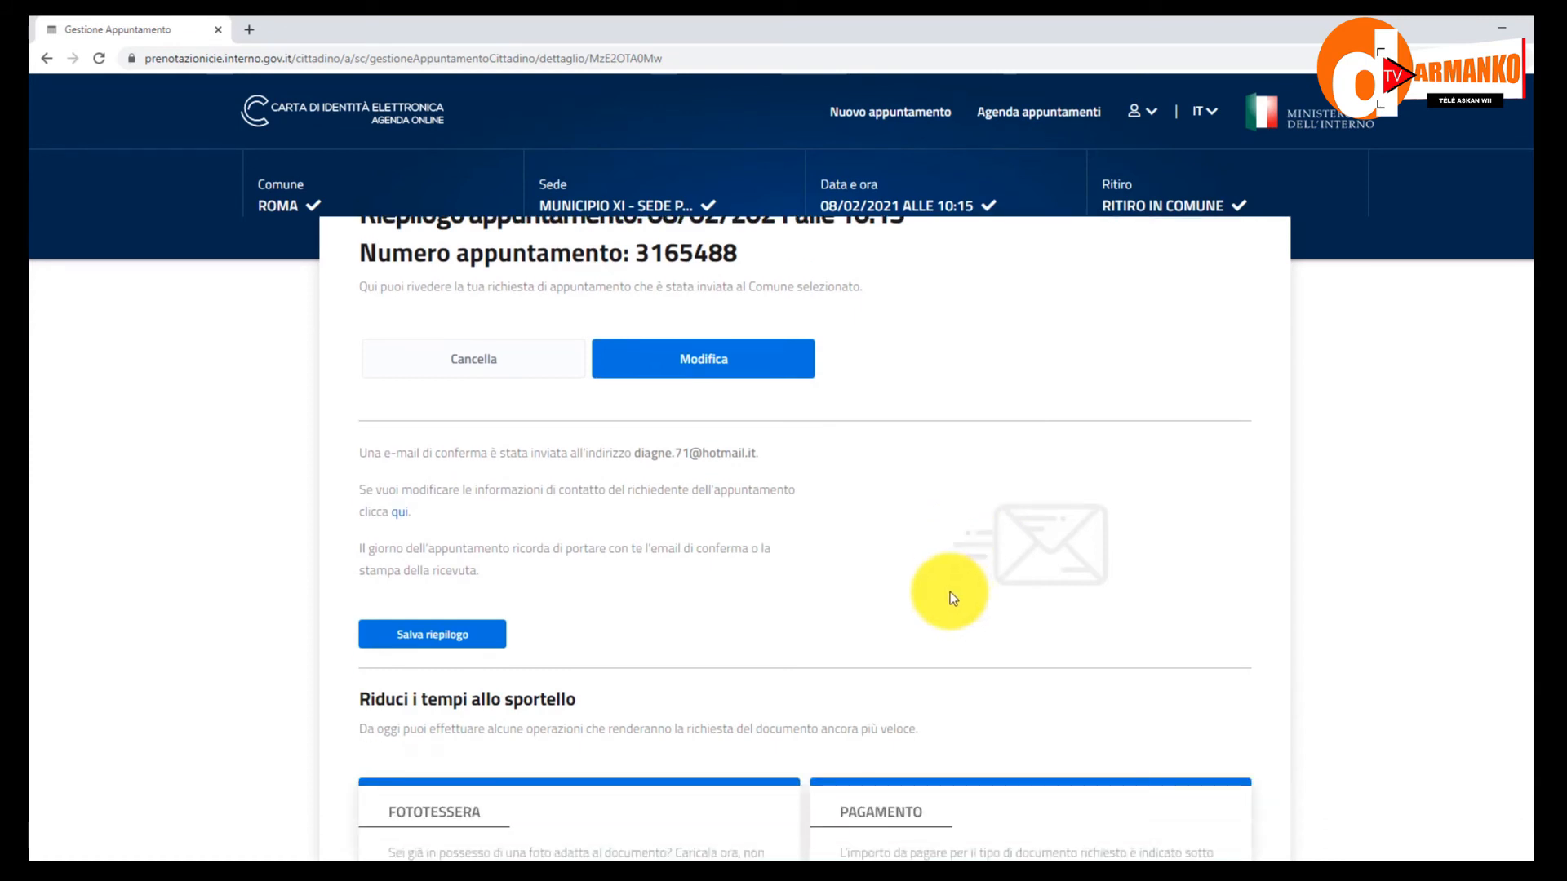
pyautogui.scroll(1, 950, 590)
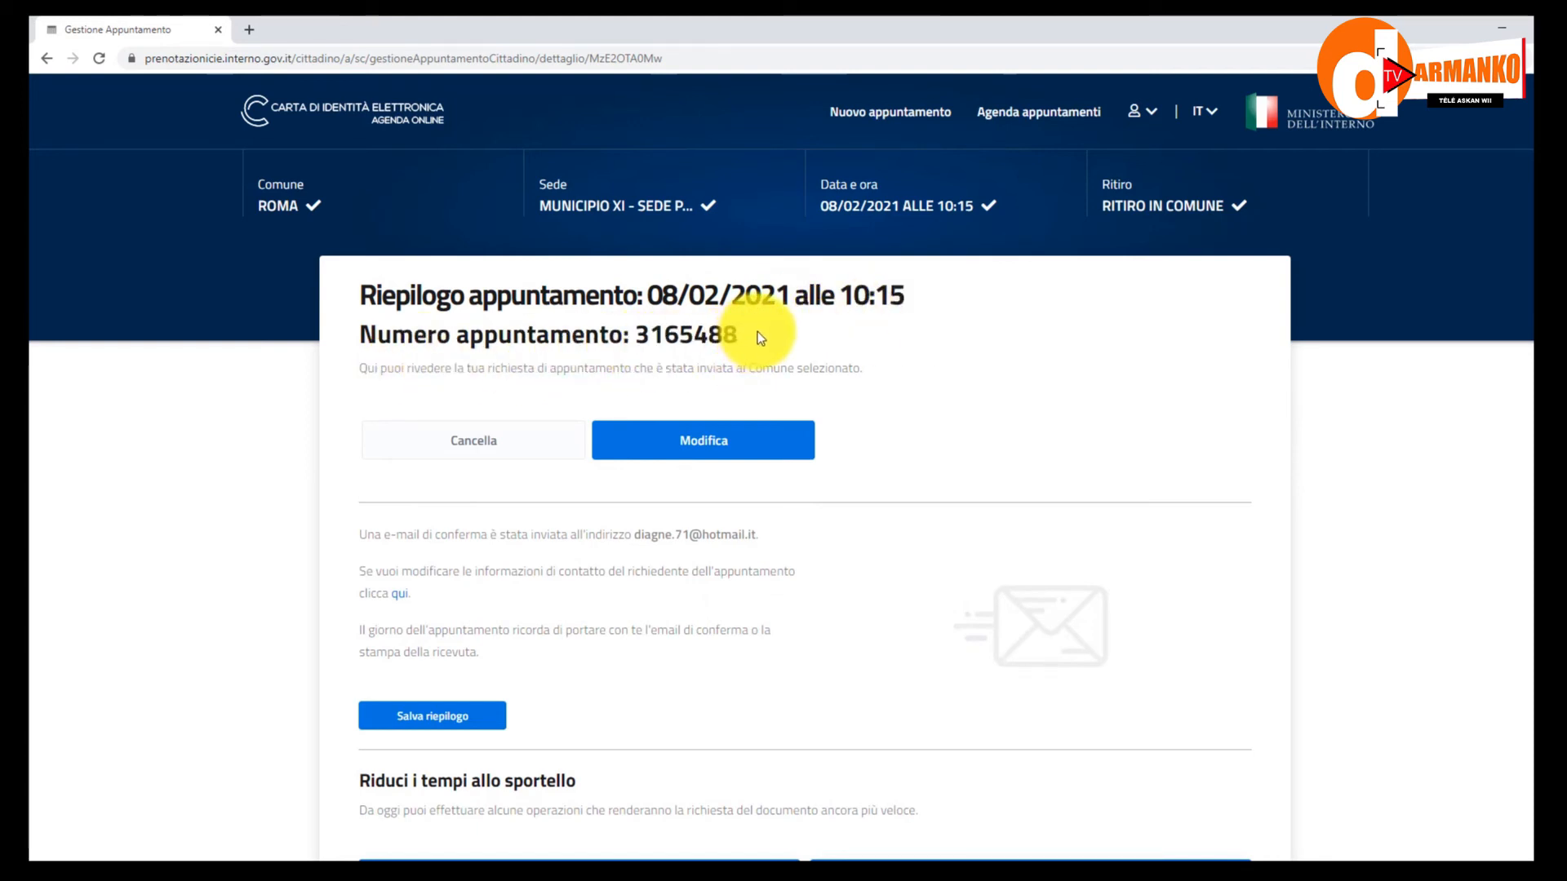
pyautogui.scroll(-3, 904, 462)
pyautogui.scroll(3, 903, 460)
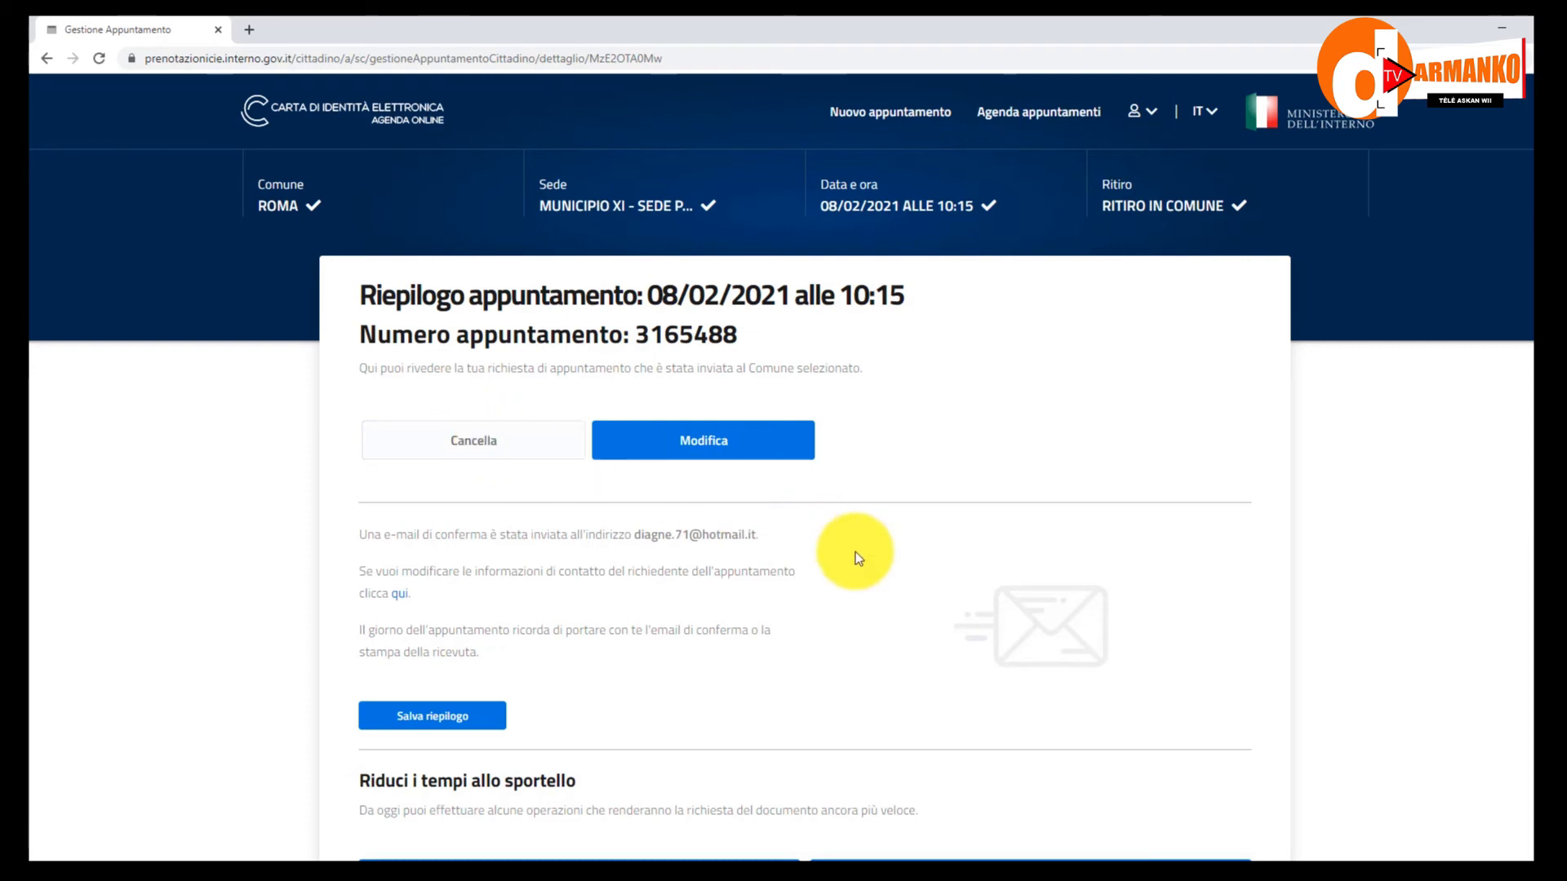
pyautogui.scroll(-2, 855, 552)
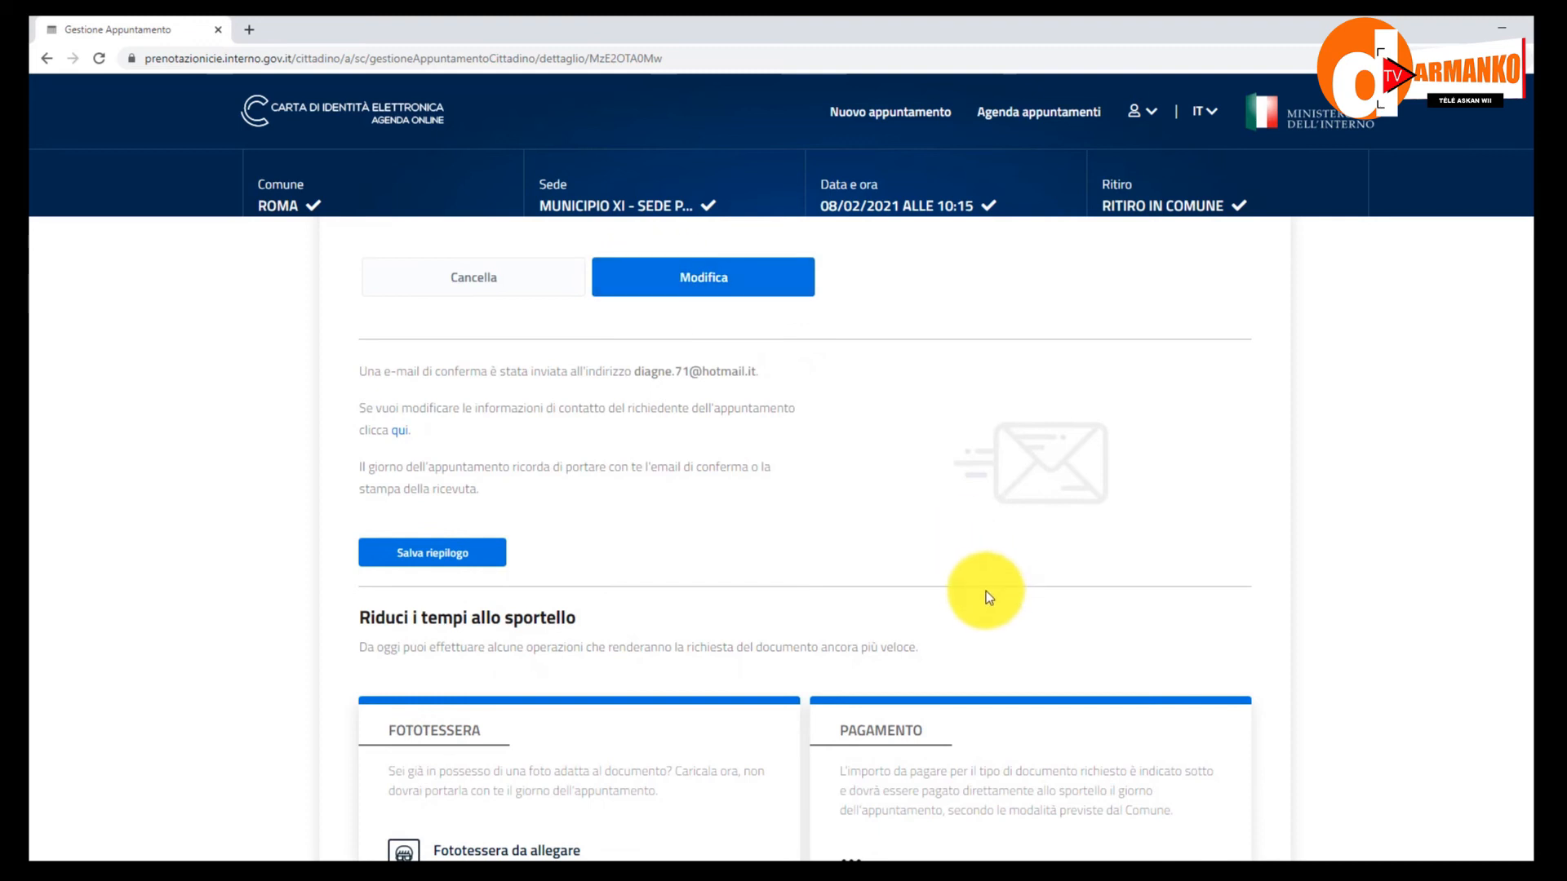
pyautogui.scroll(-4, 986, 587)
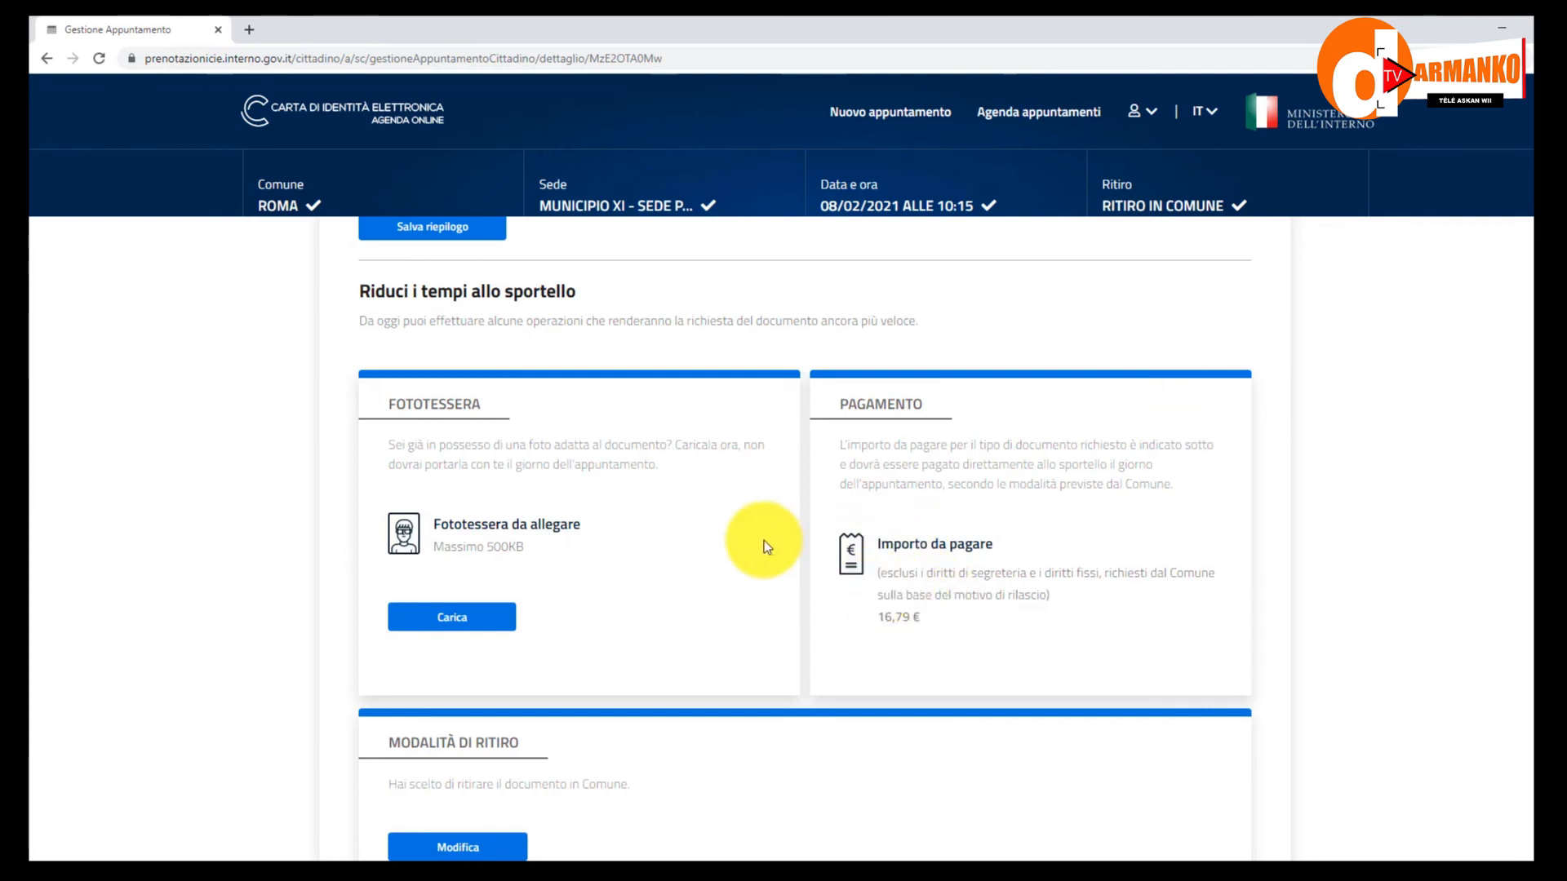
pyautogui.scroll(-4, 752, 537)
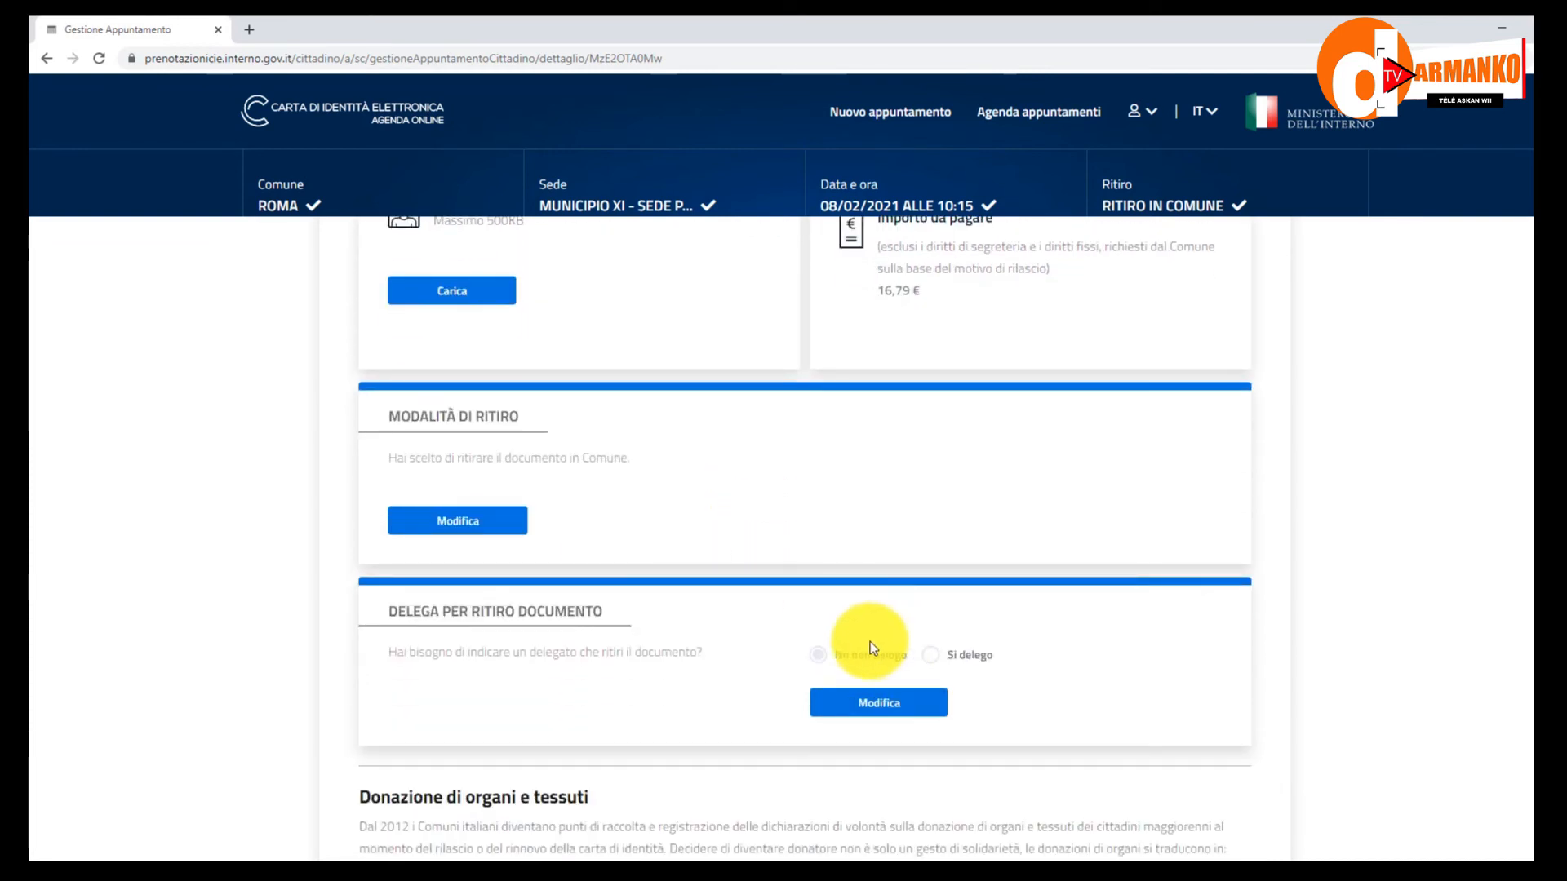
pyautogui.scroll(-2, 648, 625)
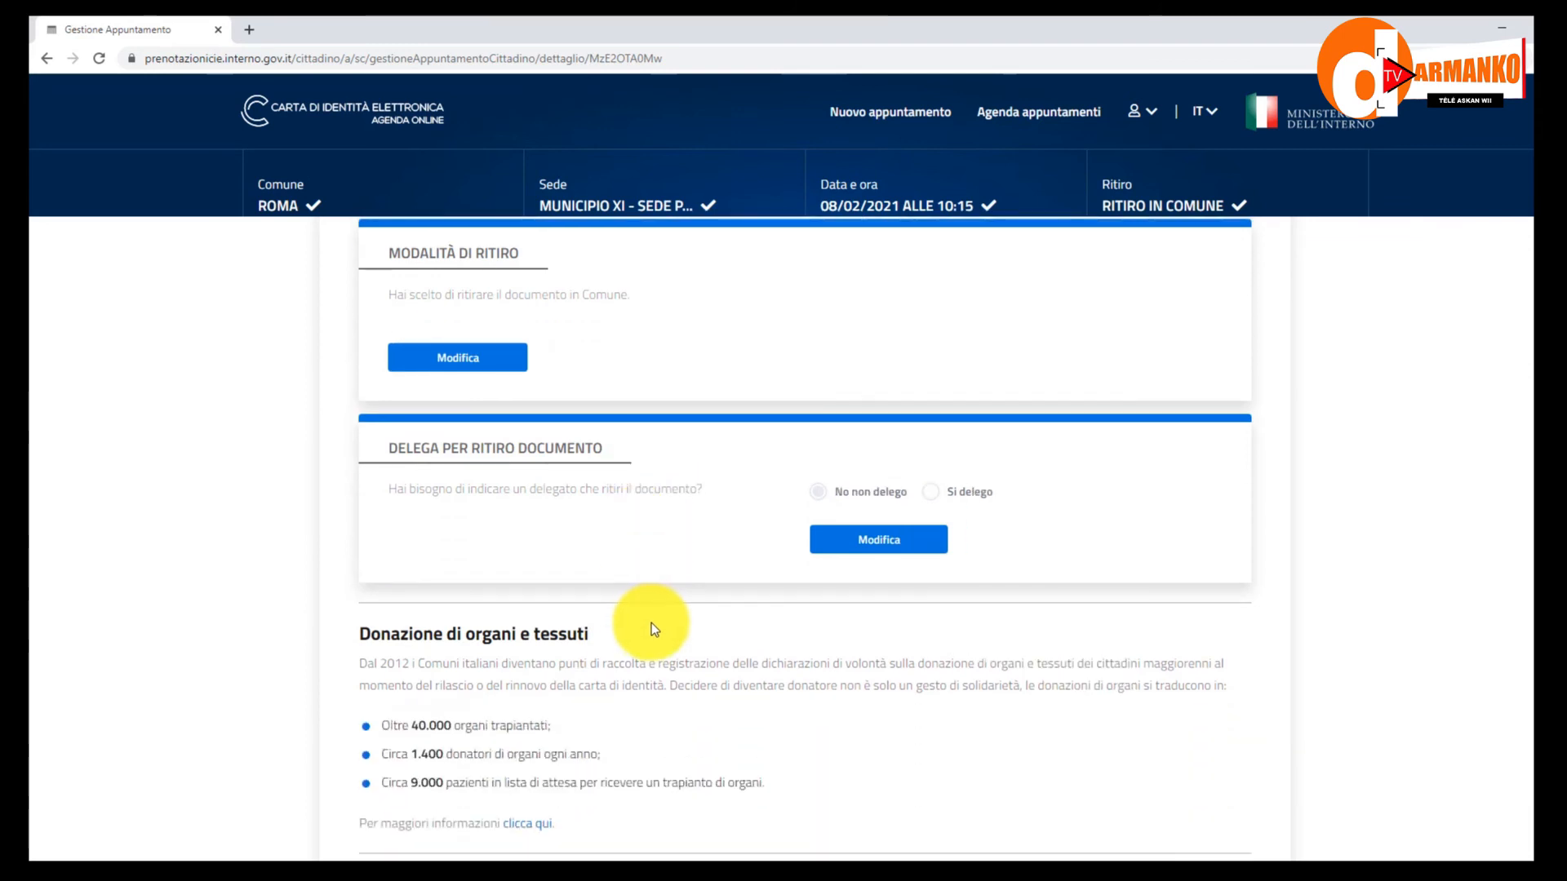
pyautogui.scroll(-5, 651, 623)
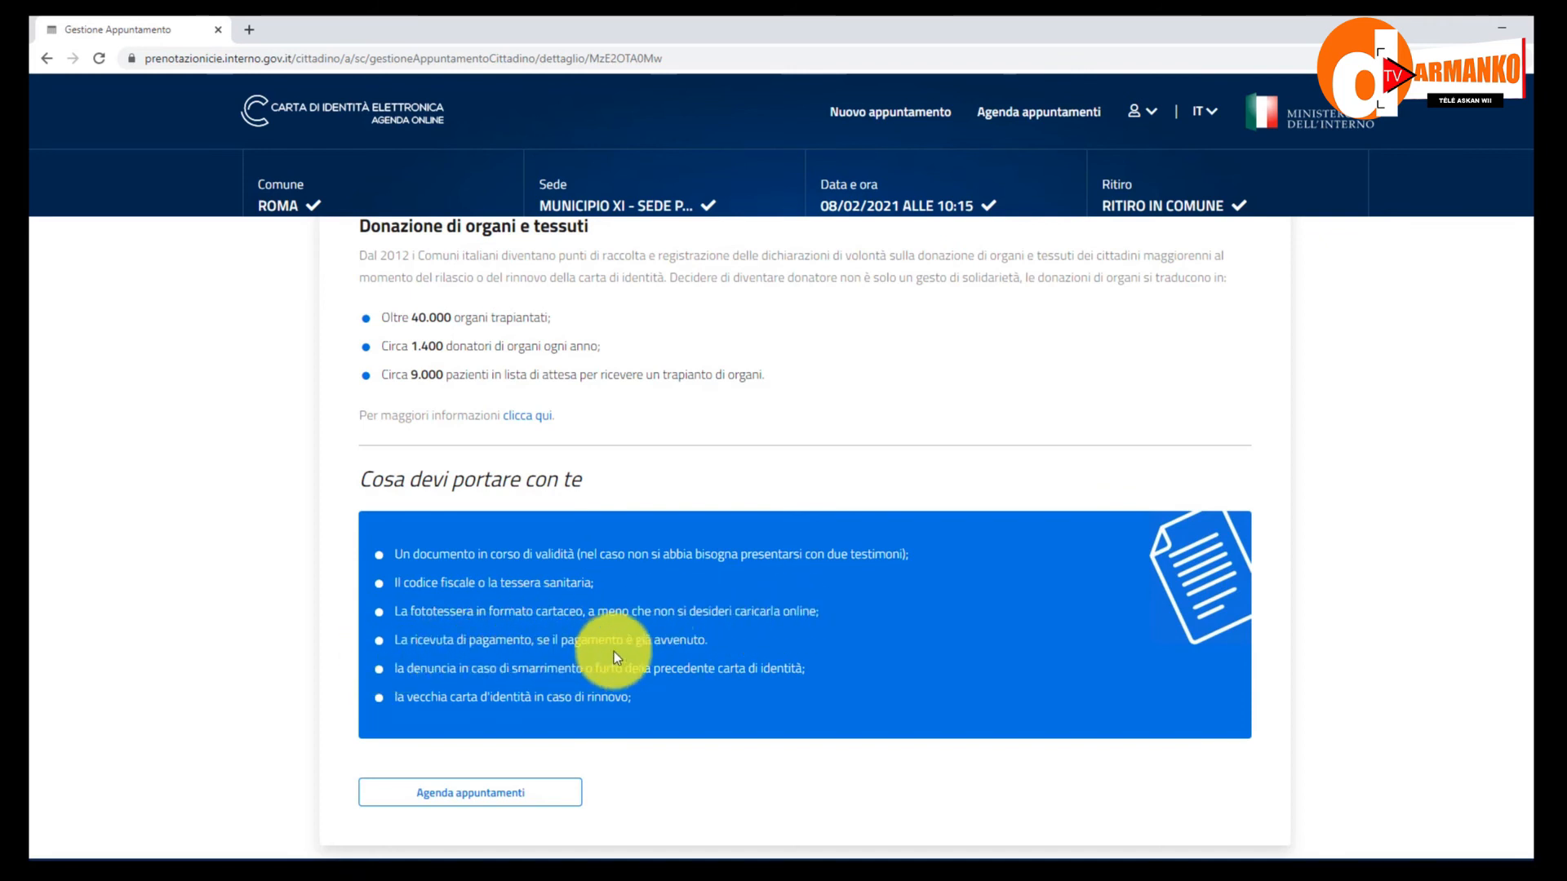
# Recheck the delegate and organ donation sections and the Cosa devi portare con te list.
pyautogui.scroll(8, 761, 560)
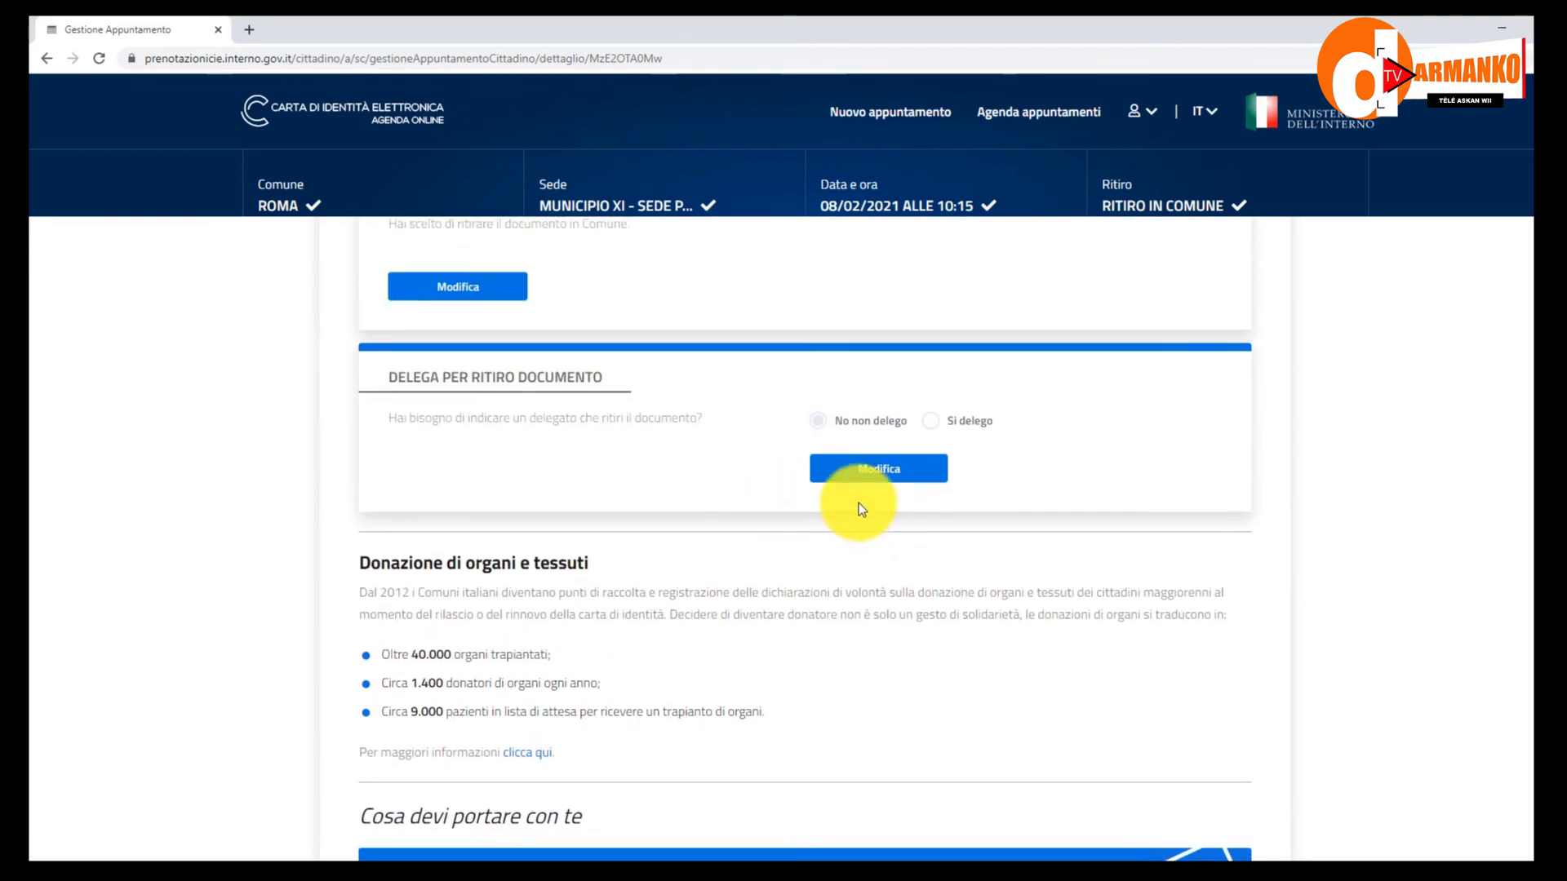
pyautogui.scroll(-7, 874, 380)
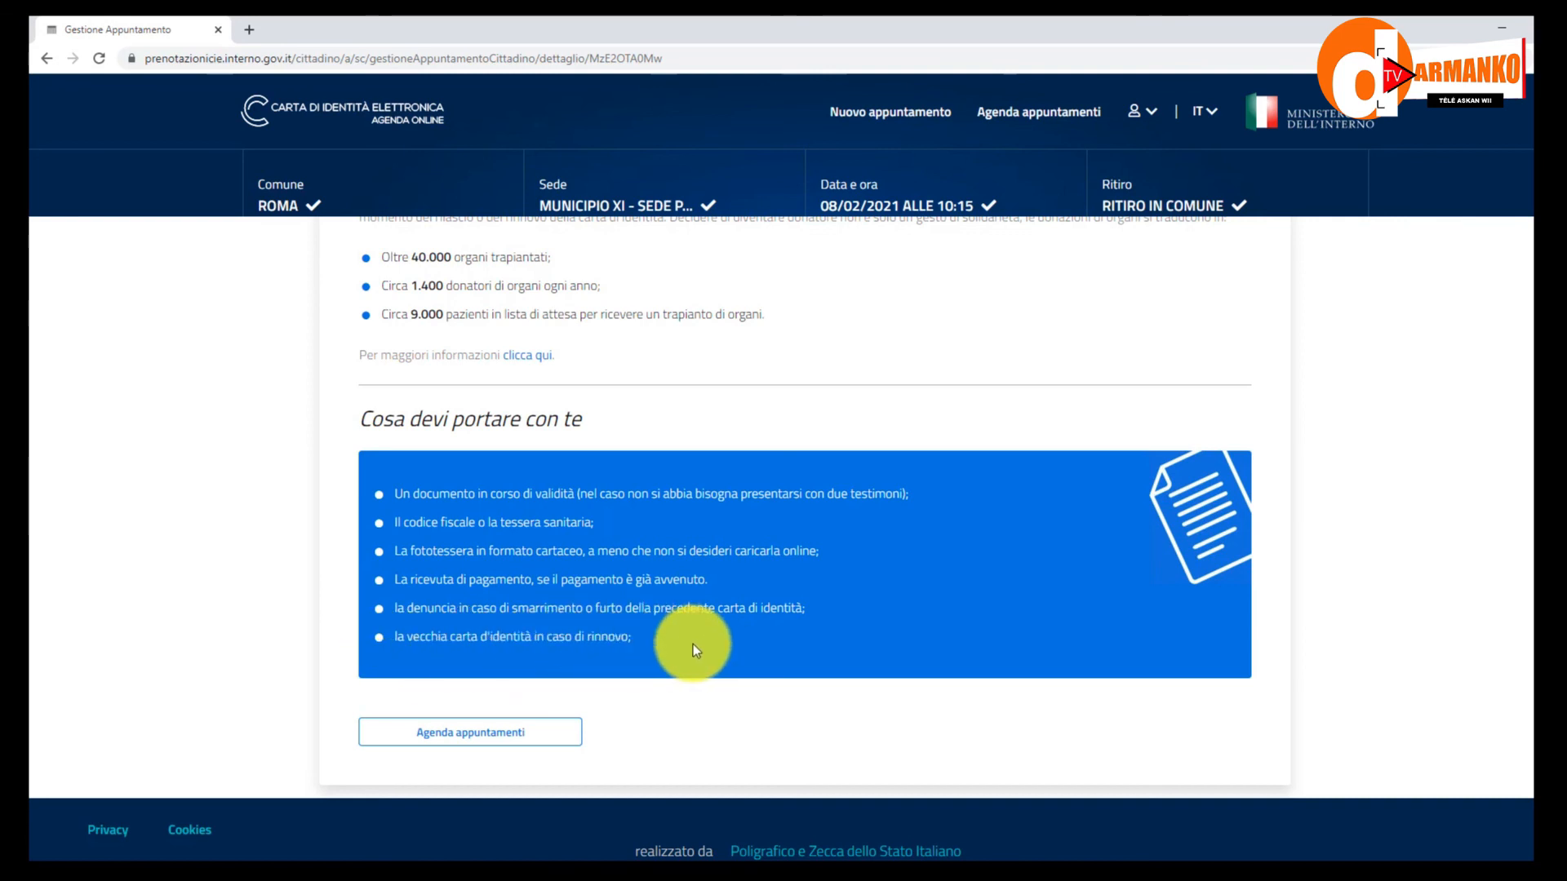
pyautogui.scroll(5, 718, 640)
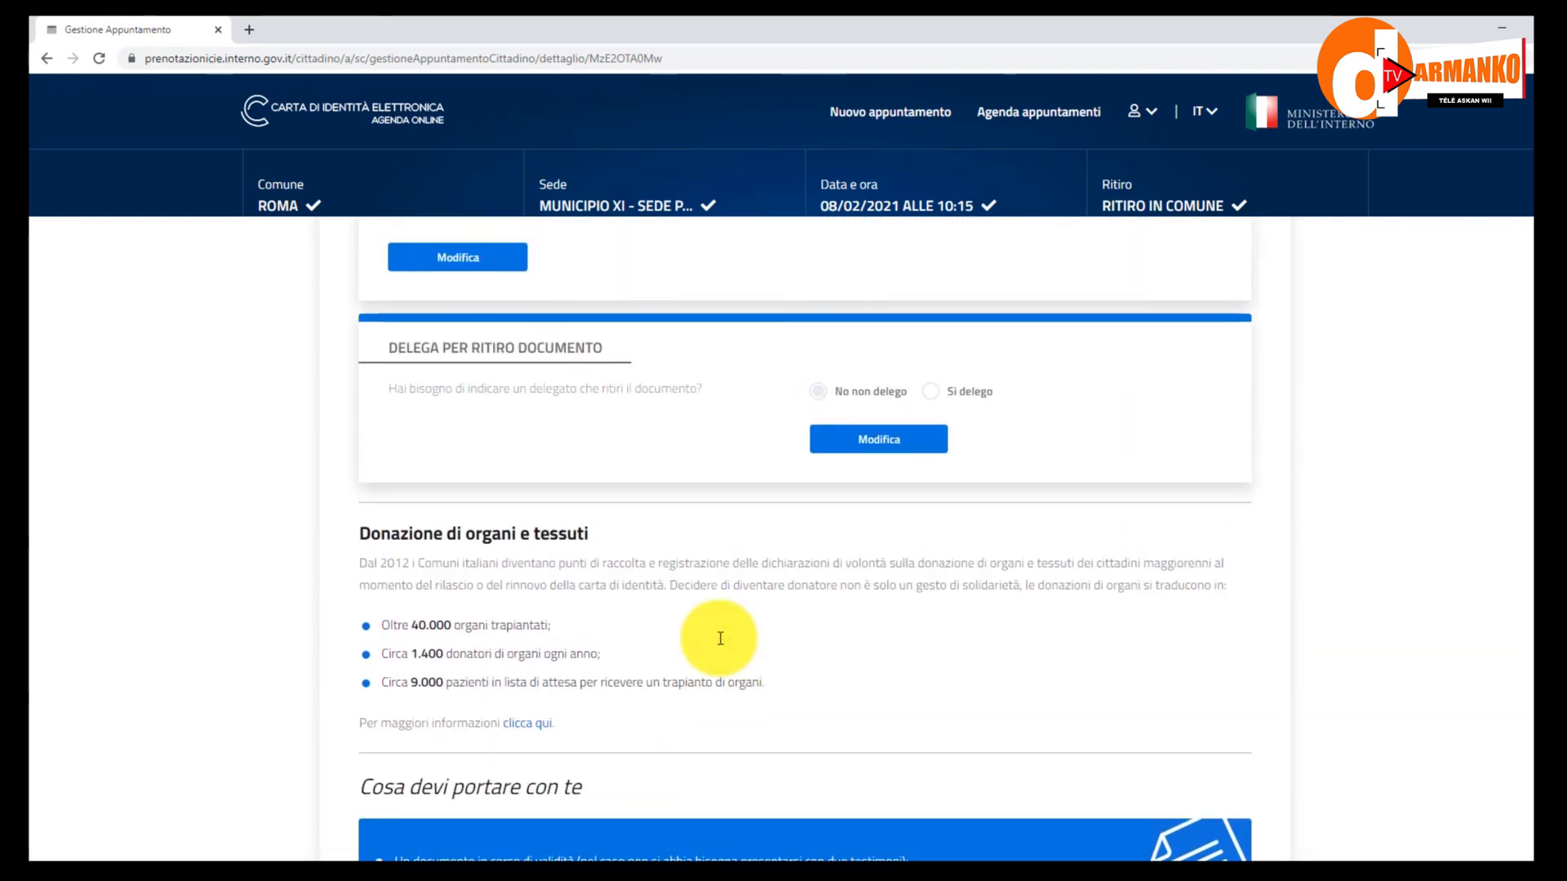
pyautogui.scroll(4, 720, 638)
pyautogui.scroll(-2, 677, 612)
pyautogui.scroll(-7, 689, 625)
pyautogui.scroll(5, 653, 751)
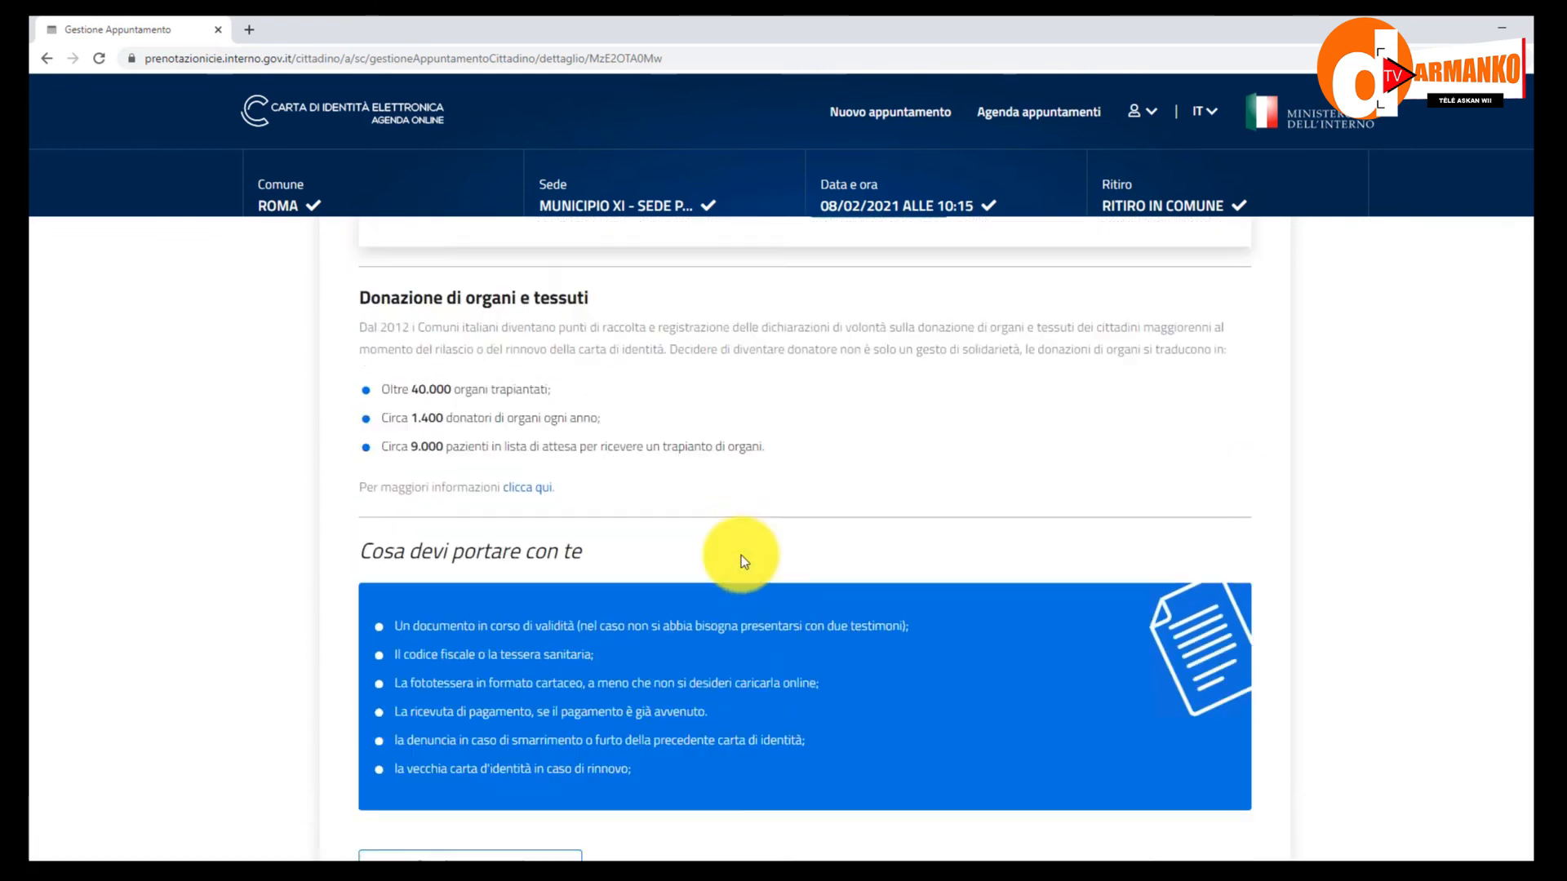
pyautogui.scroll(-5, 813, 538)
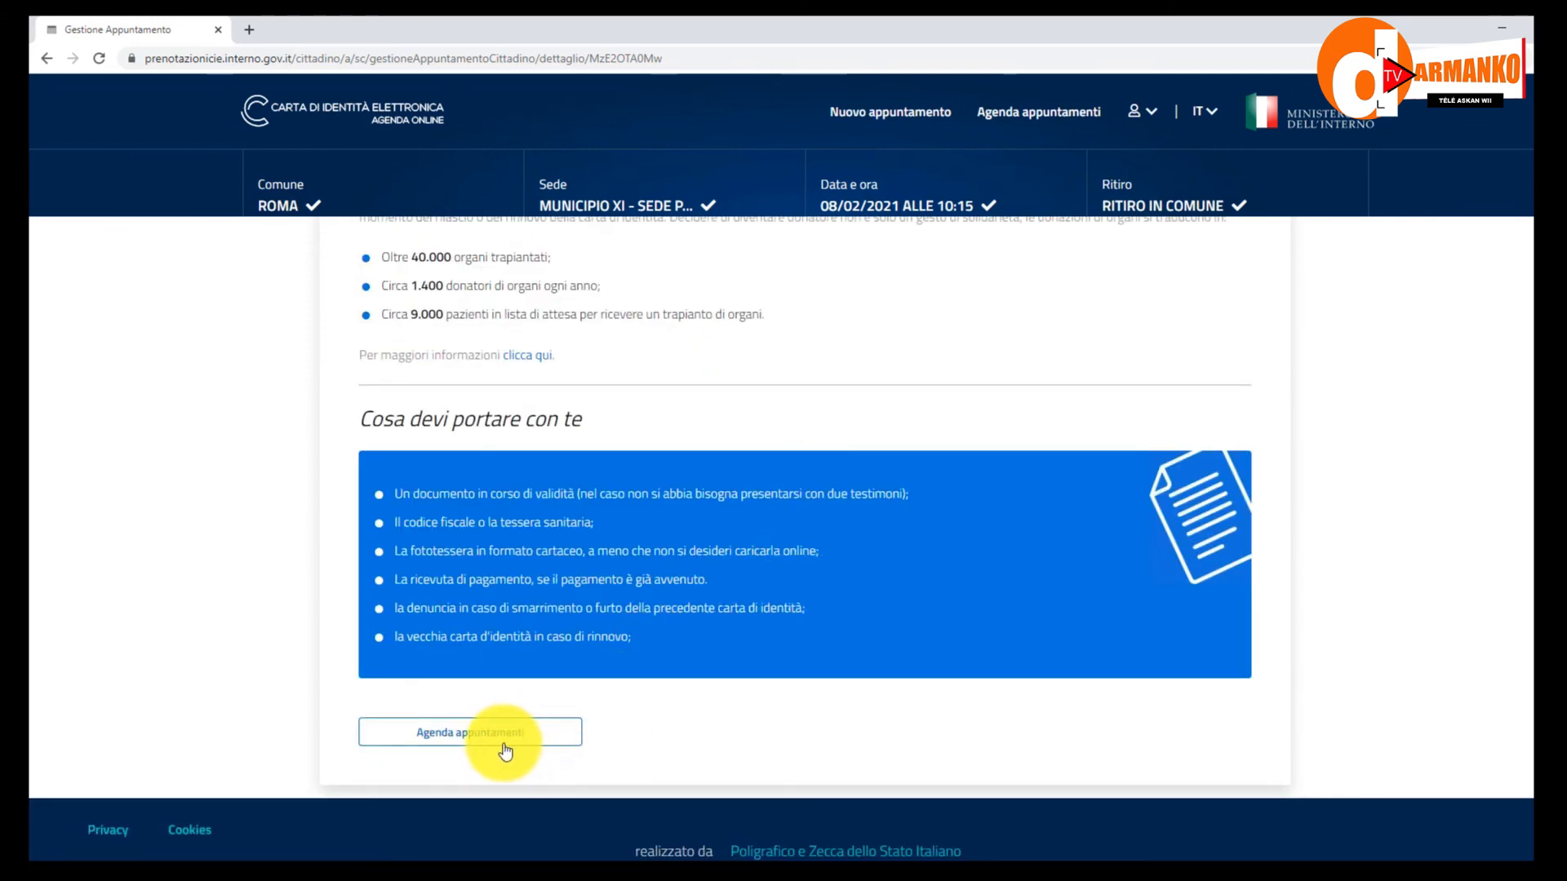
# Go to the list of booked appointments and open the details of the Via Portuense, 579 appointment.
pyautogui.scroll(12, 758, 619)
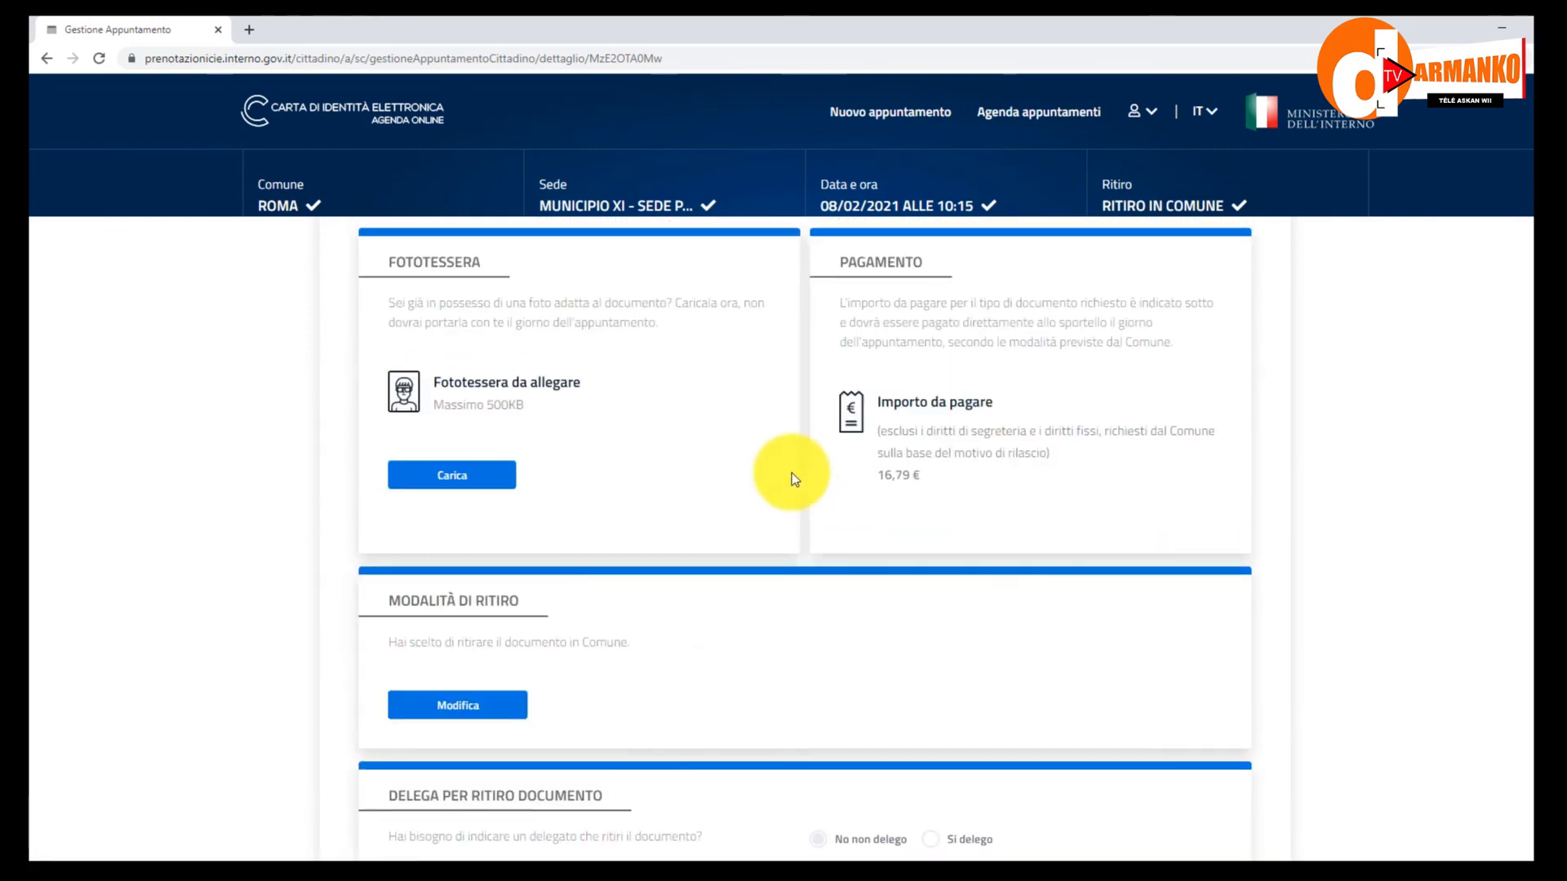
pyautogui.scroll(2, 827, 458)
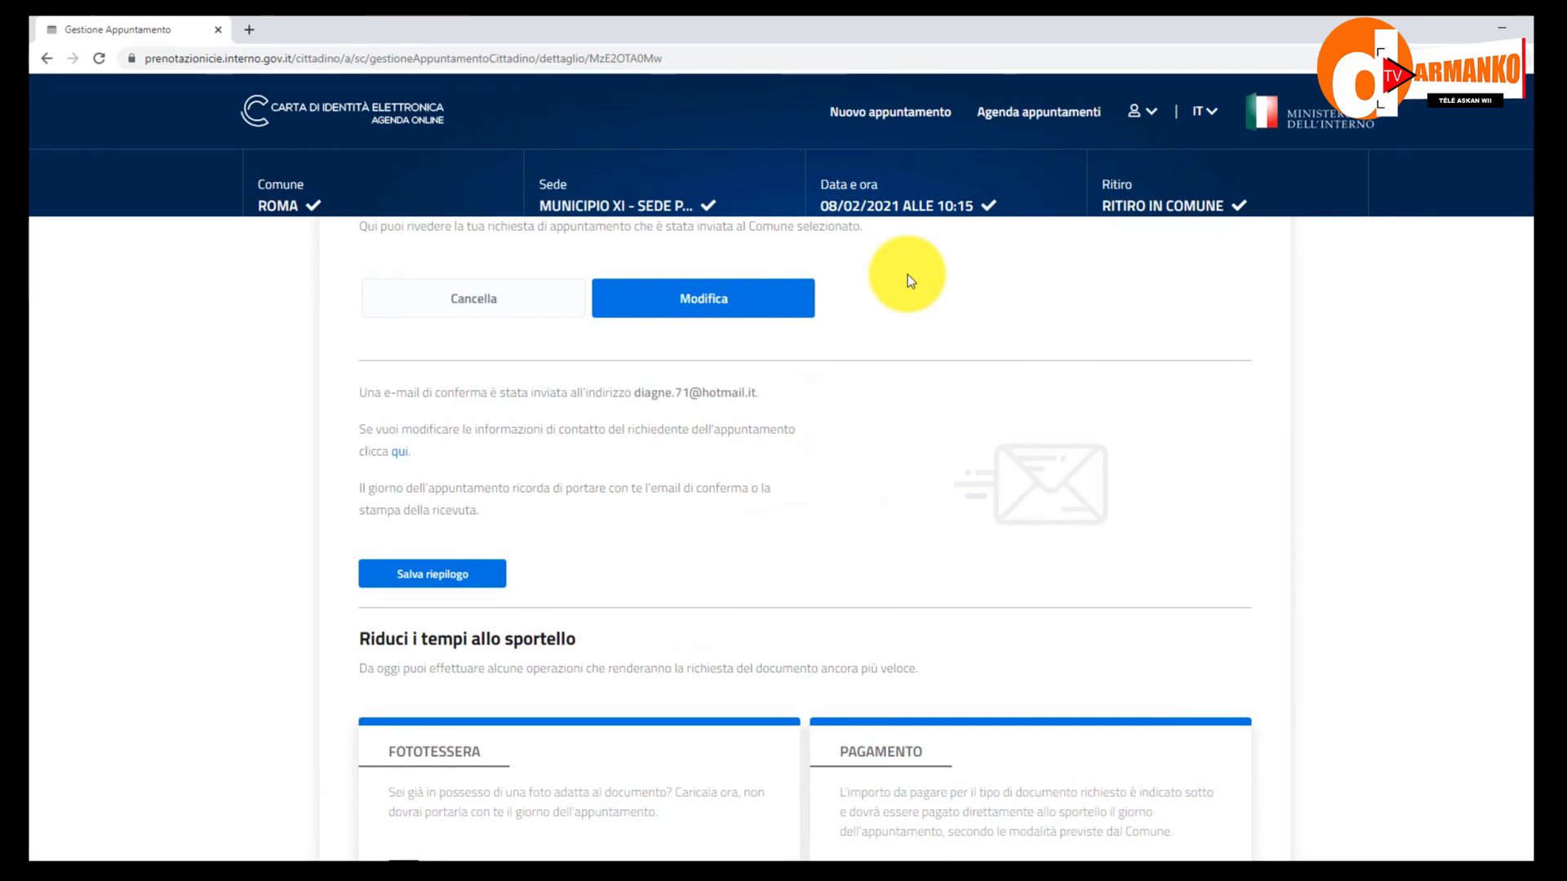
pyautogui.click(1041, 116)
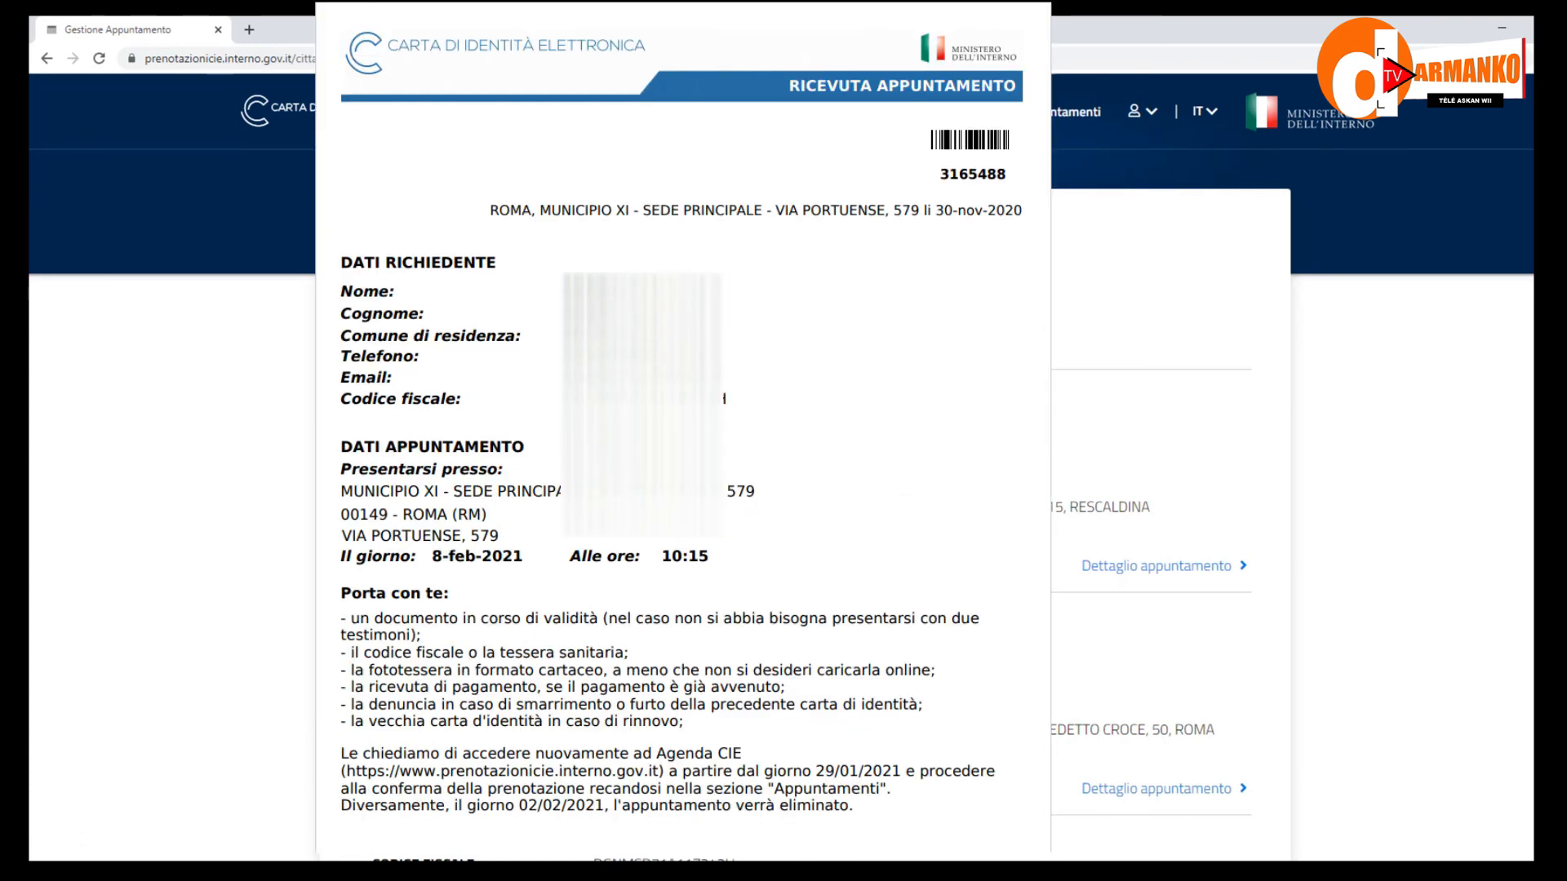
pyautogui.scroll(-3, 1167, 490)
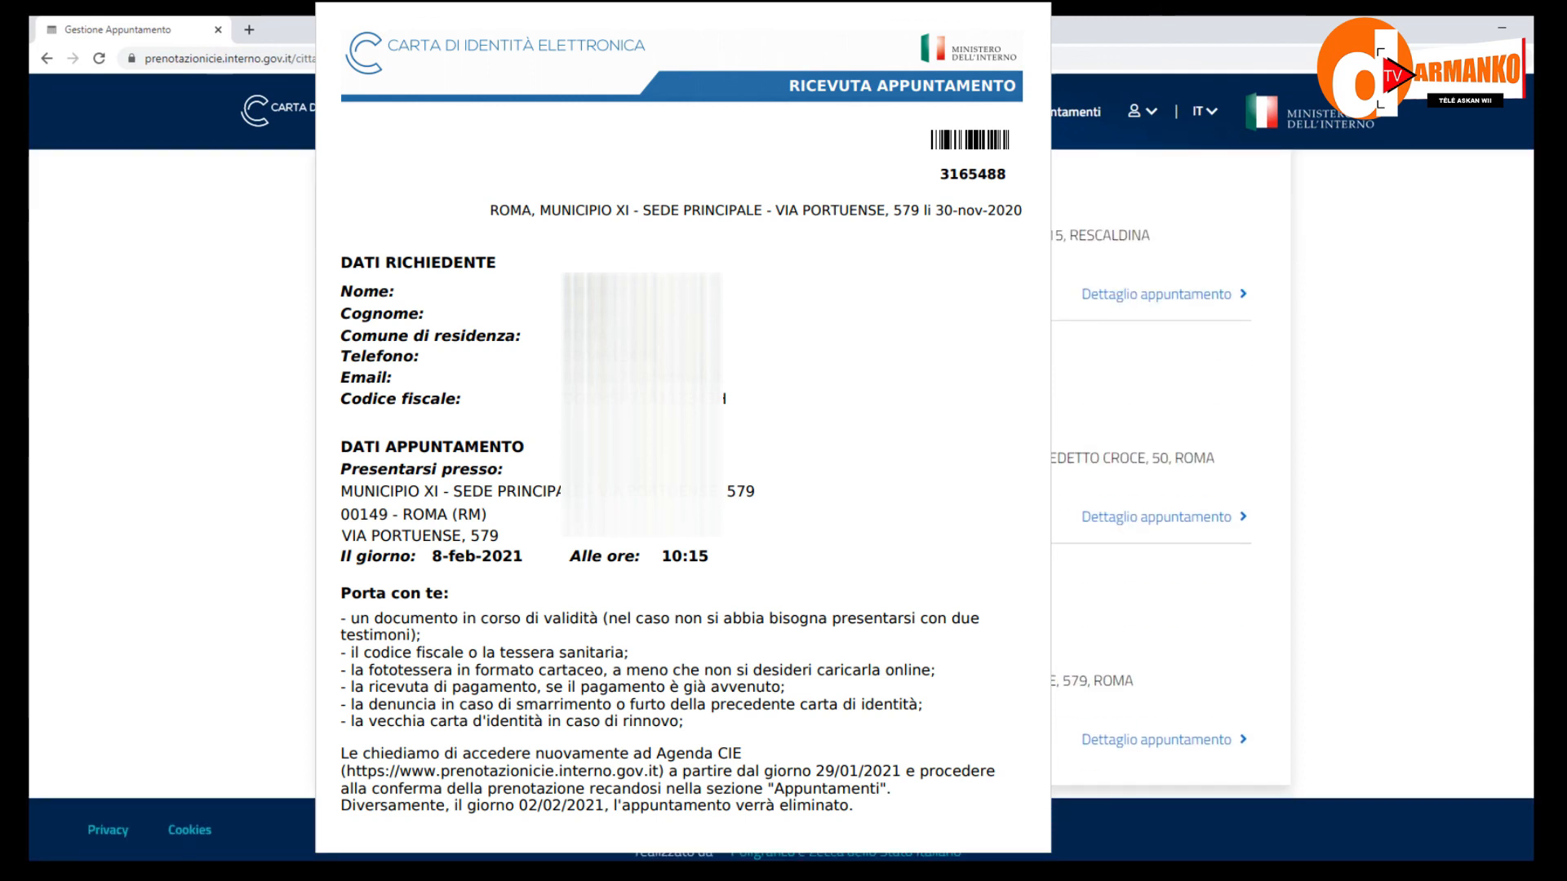
pyautogui.click(1116, 741)
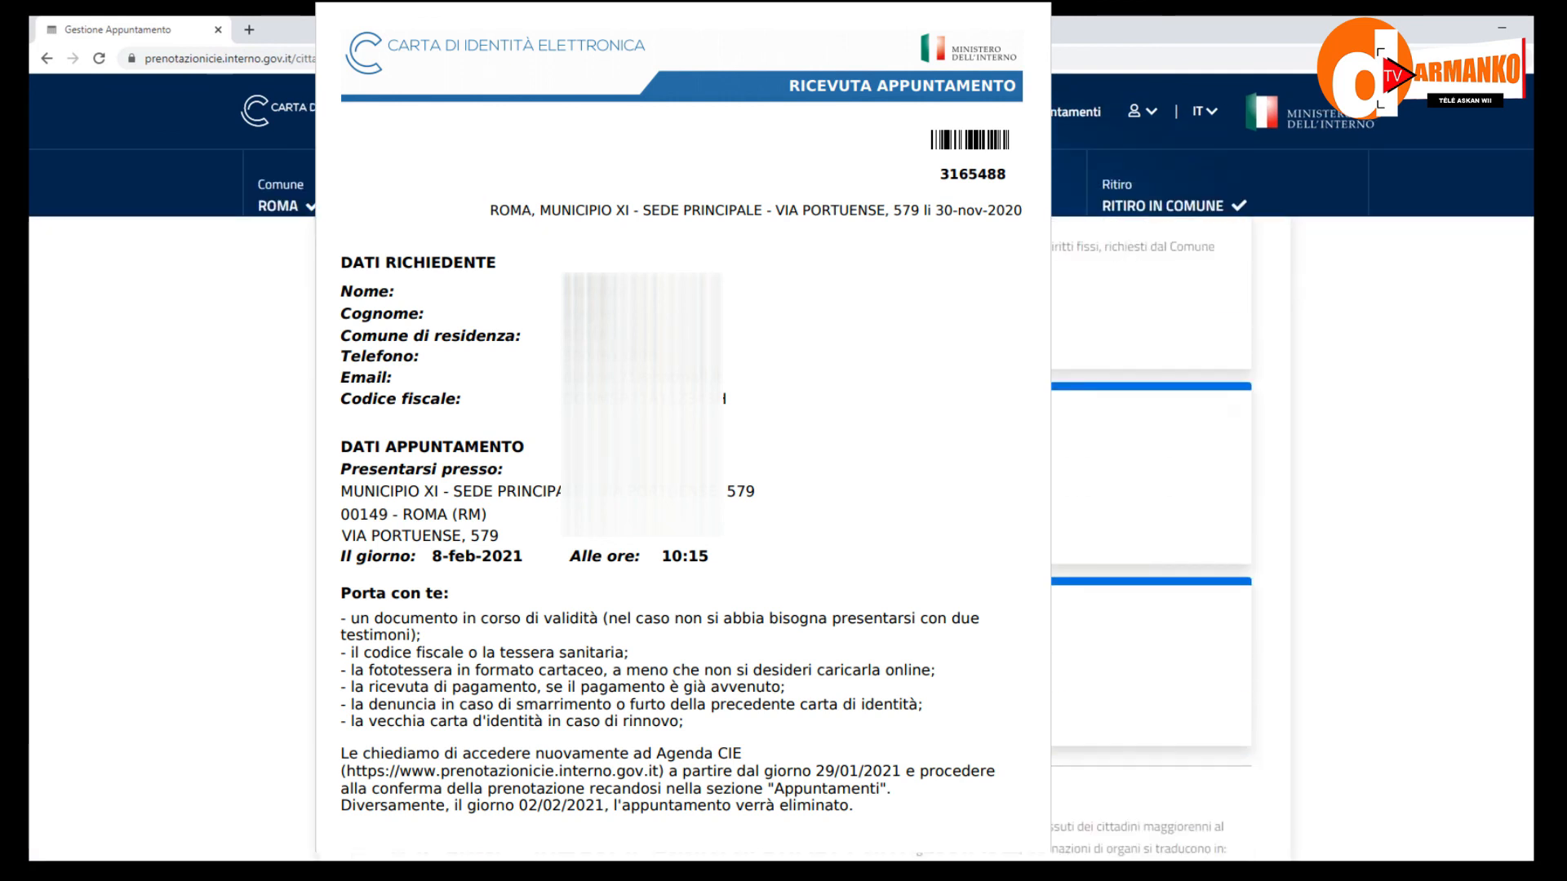
# Cancel the Municipio XI appointment of 08/02/2021 at 10:15, confirm the cancellation and minimize the browser window.
pyautogui.scroll(-4, 781, 539)
pyautogui.scroll(-4, 781, 538)
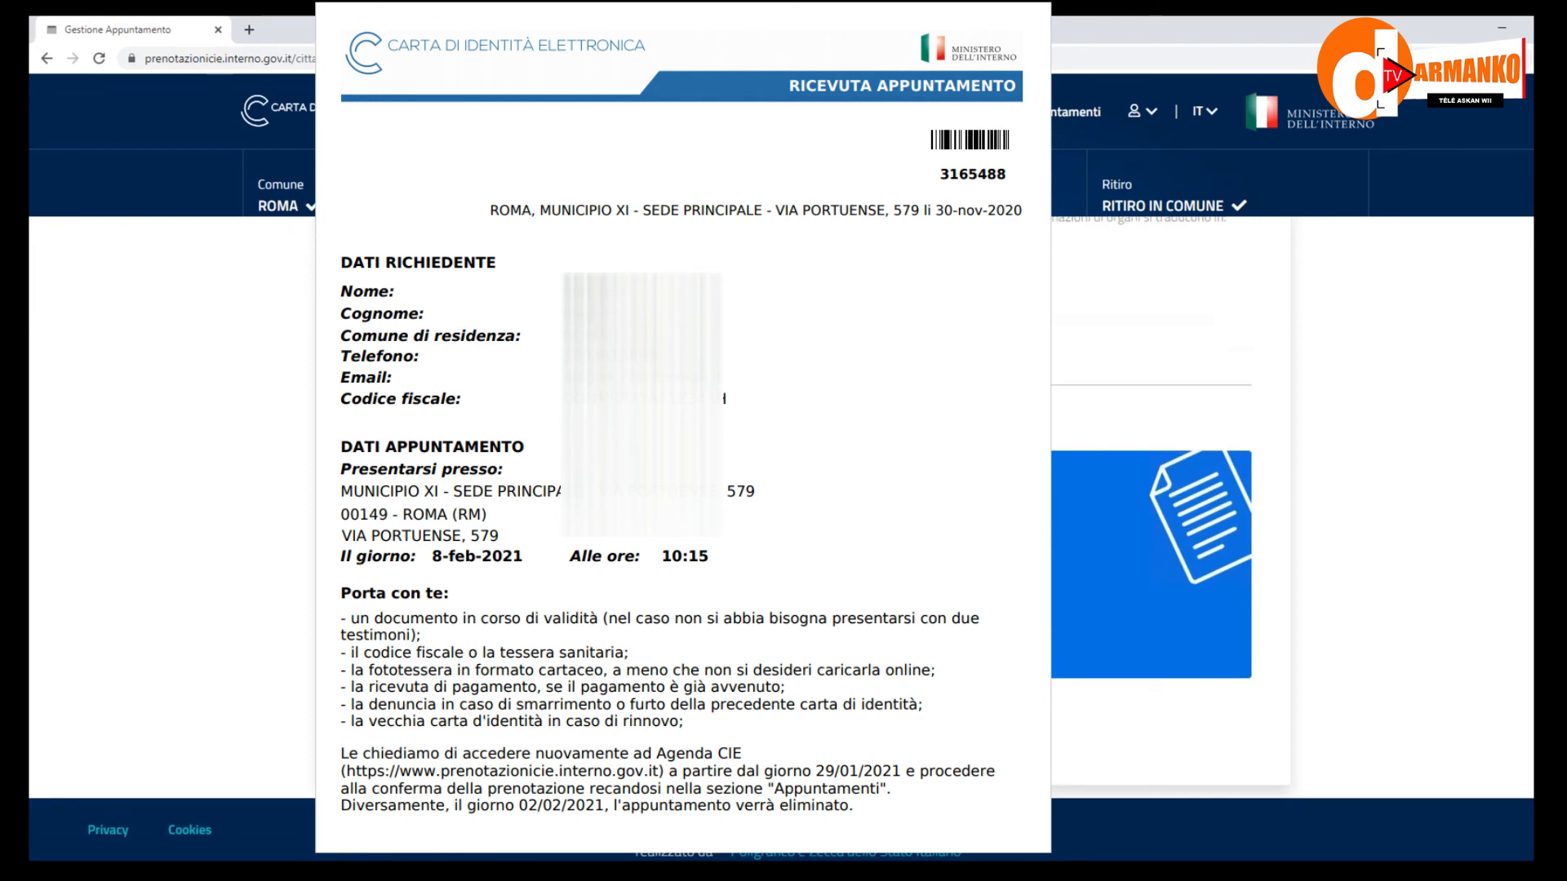
pyautogui.scroll(3, 781, 539)
pyautogui.scroll(6, 781, 538)
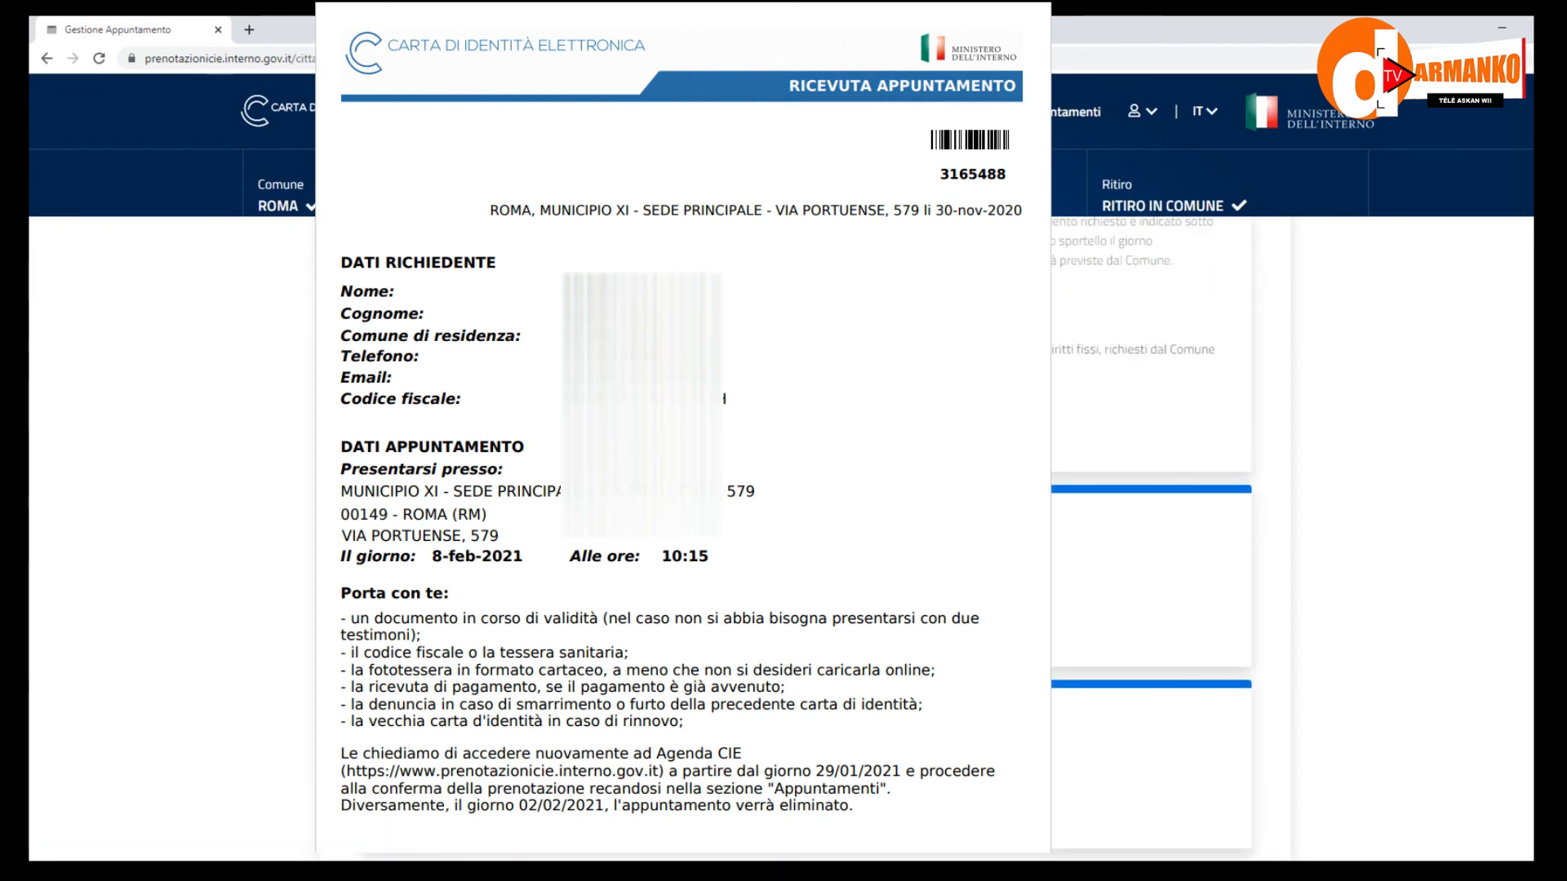
pyautogui.scroll(7, 781, 539)
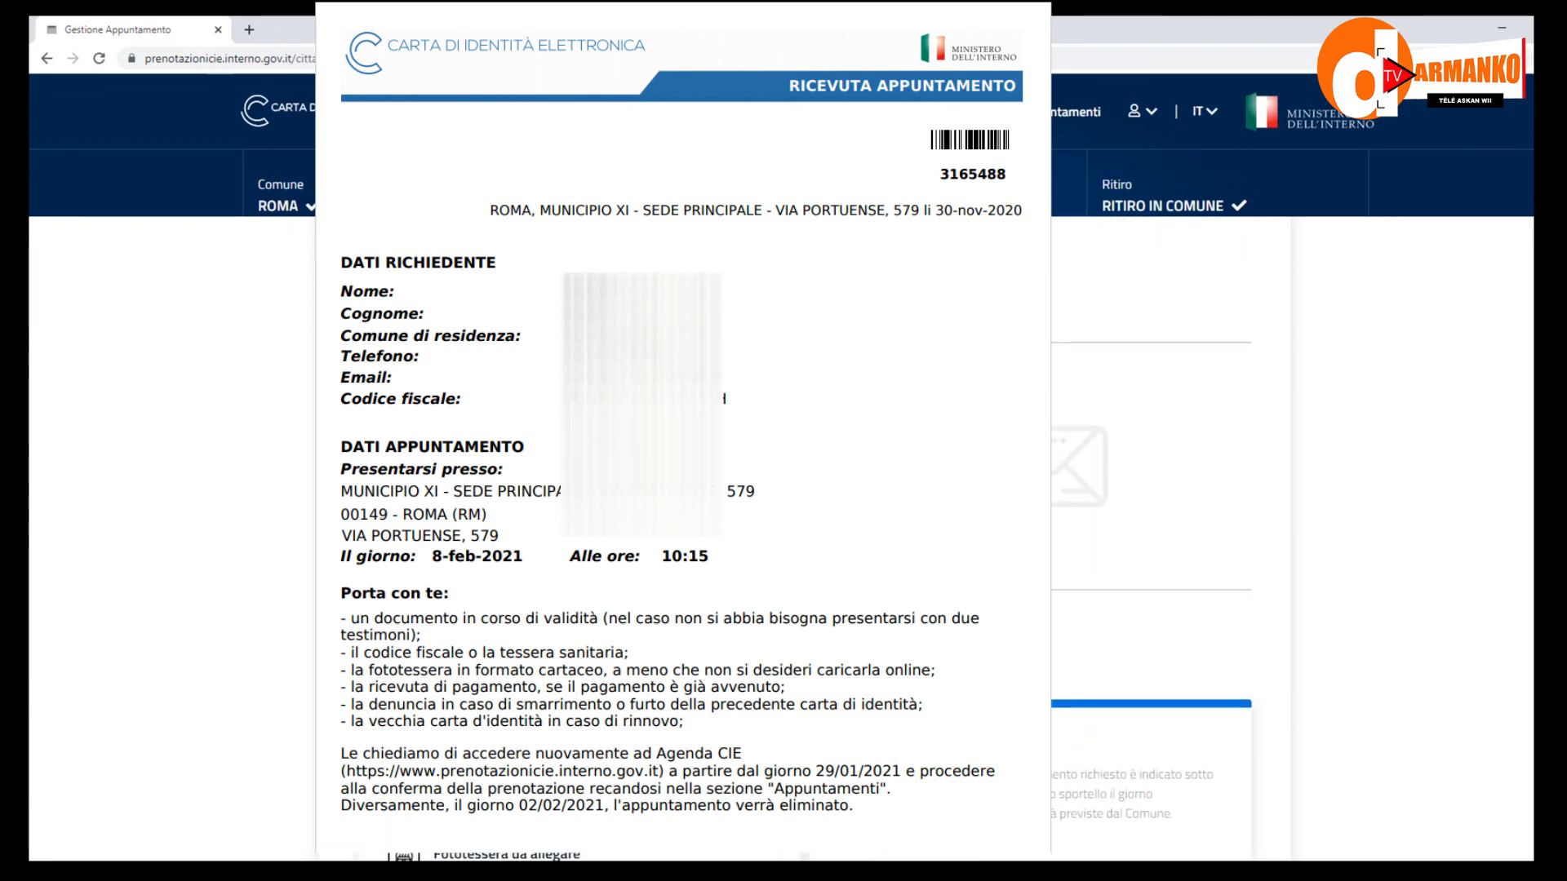
pyautogui.scroll(2, 781, 538)
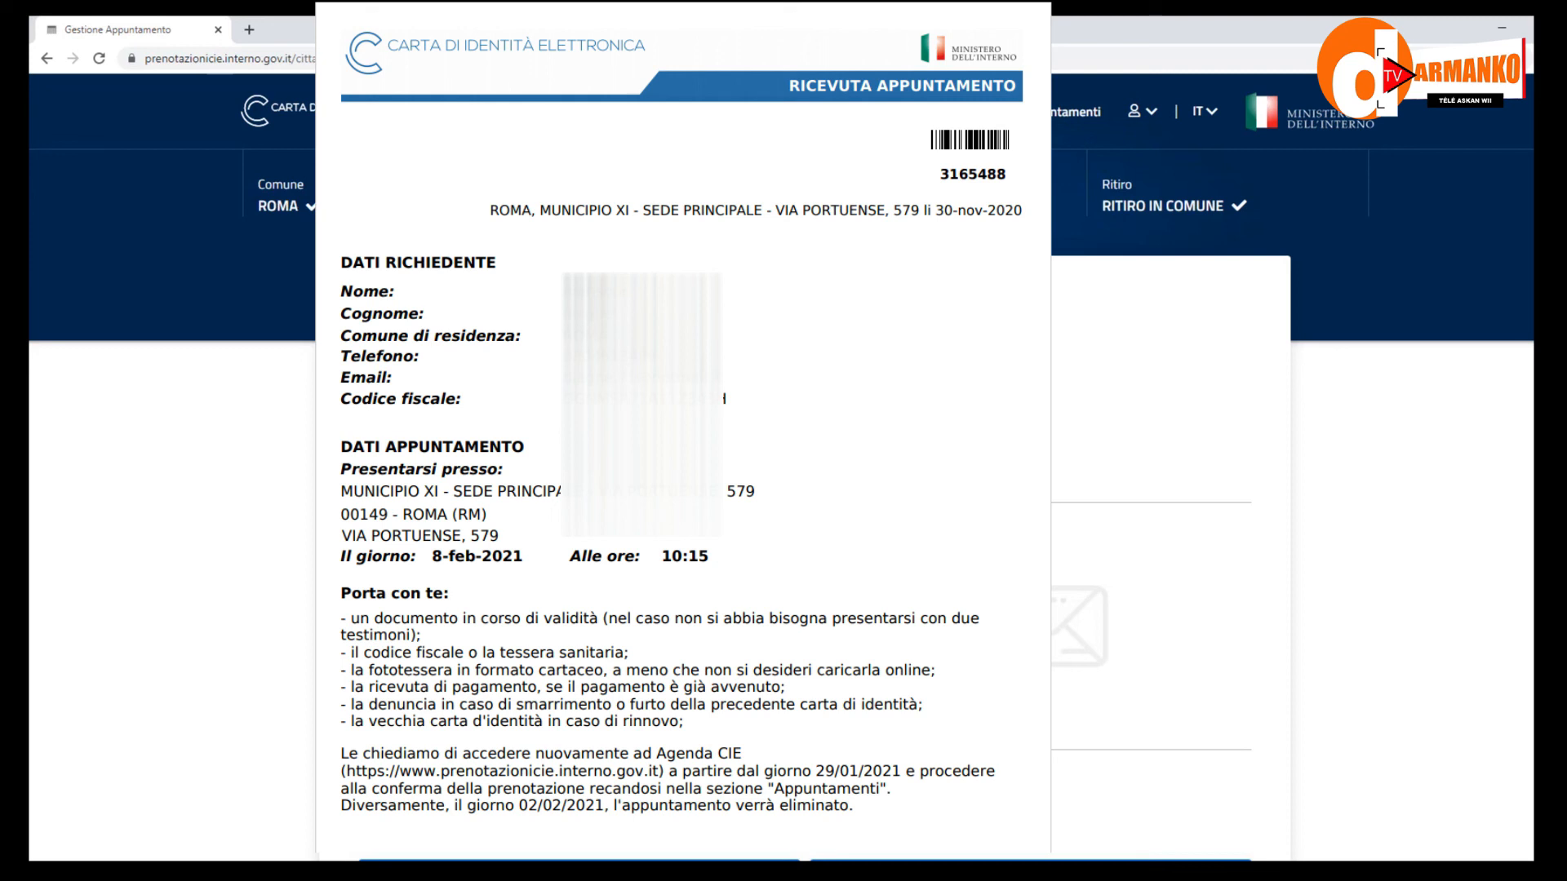
pyautogui.click(467, 438)
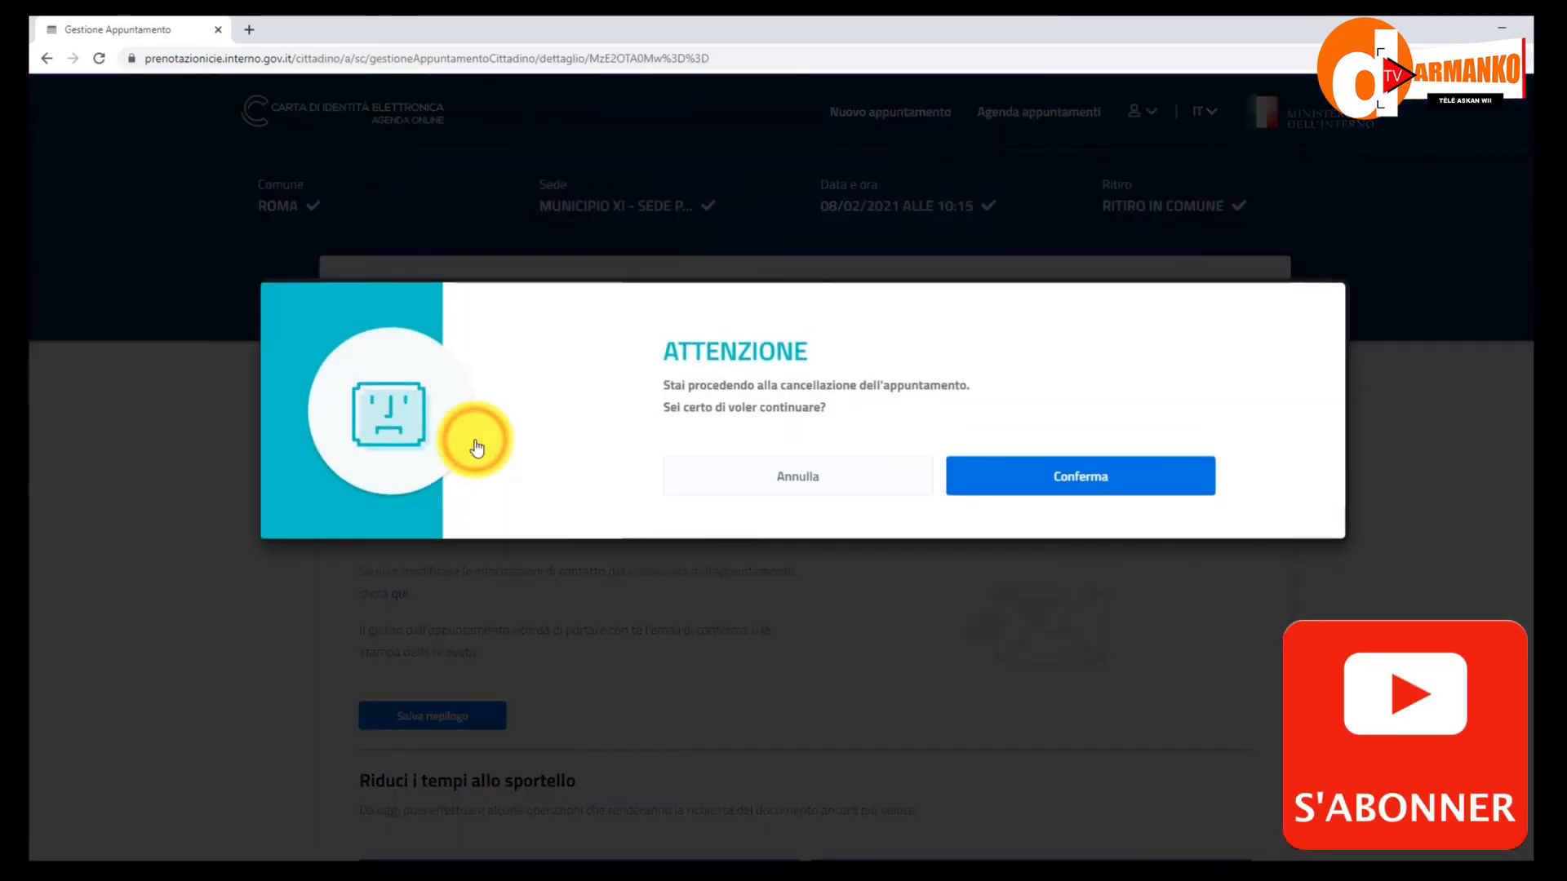
pyautogui.click(1065, 537)
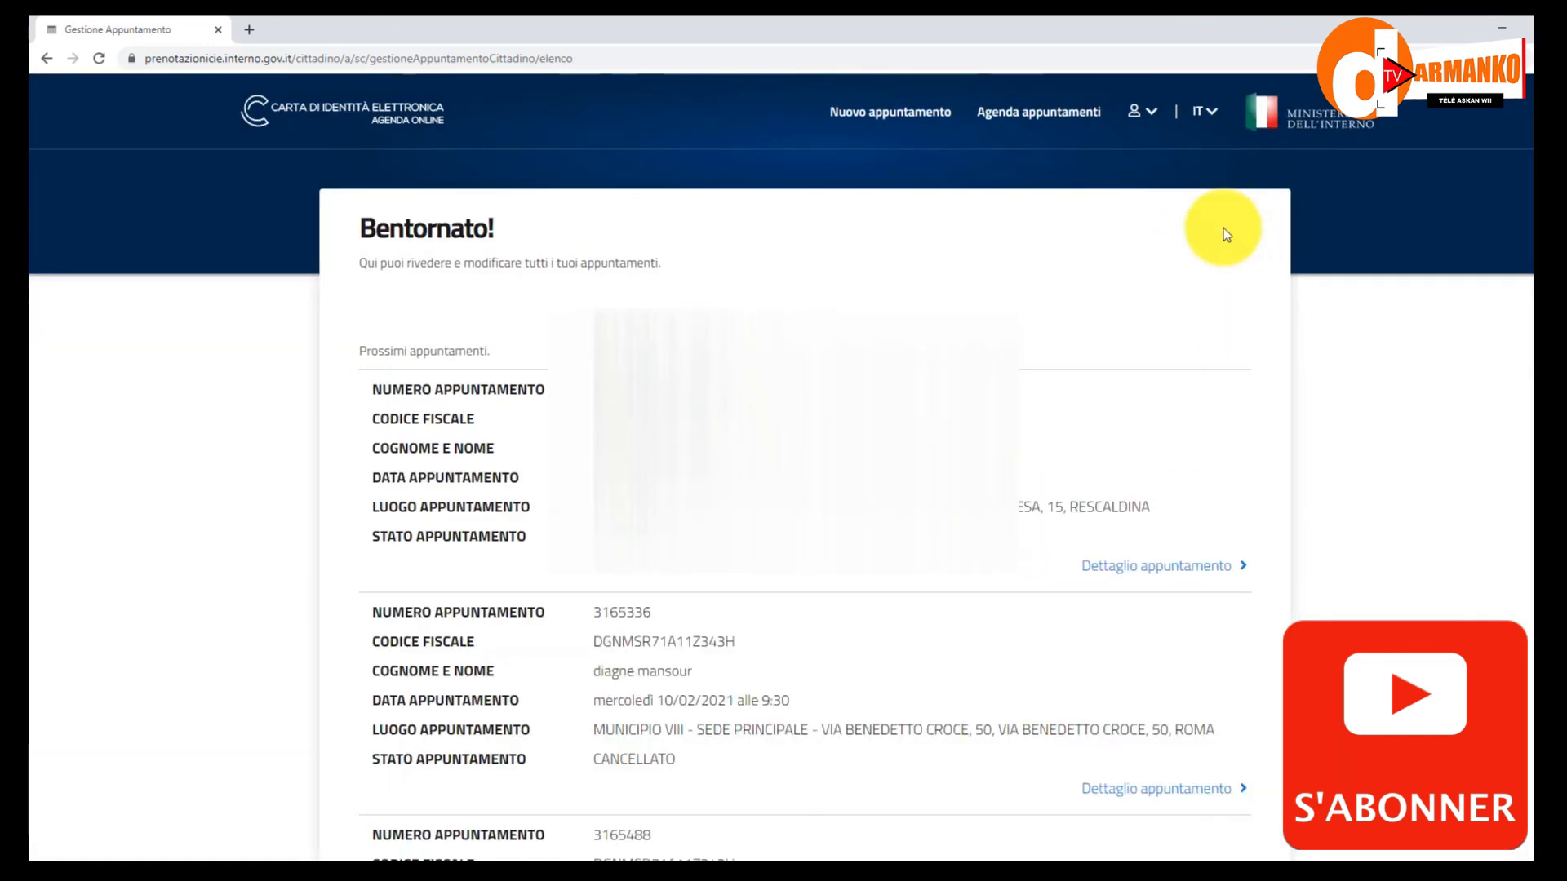
pyautogui.click(1507, 33)
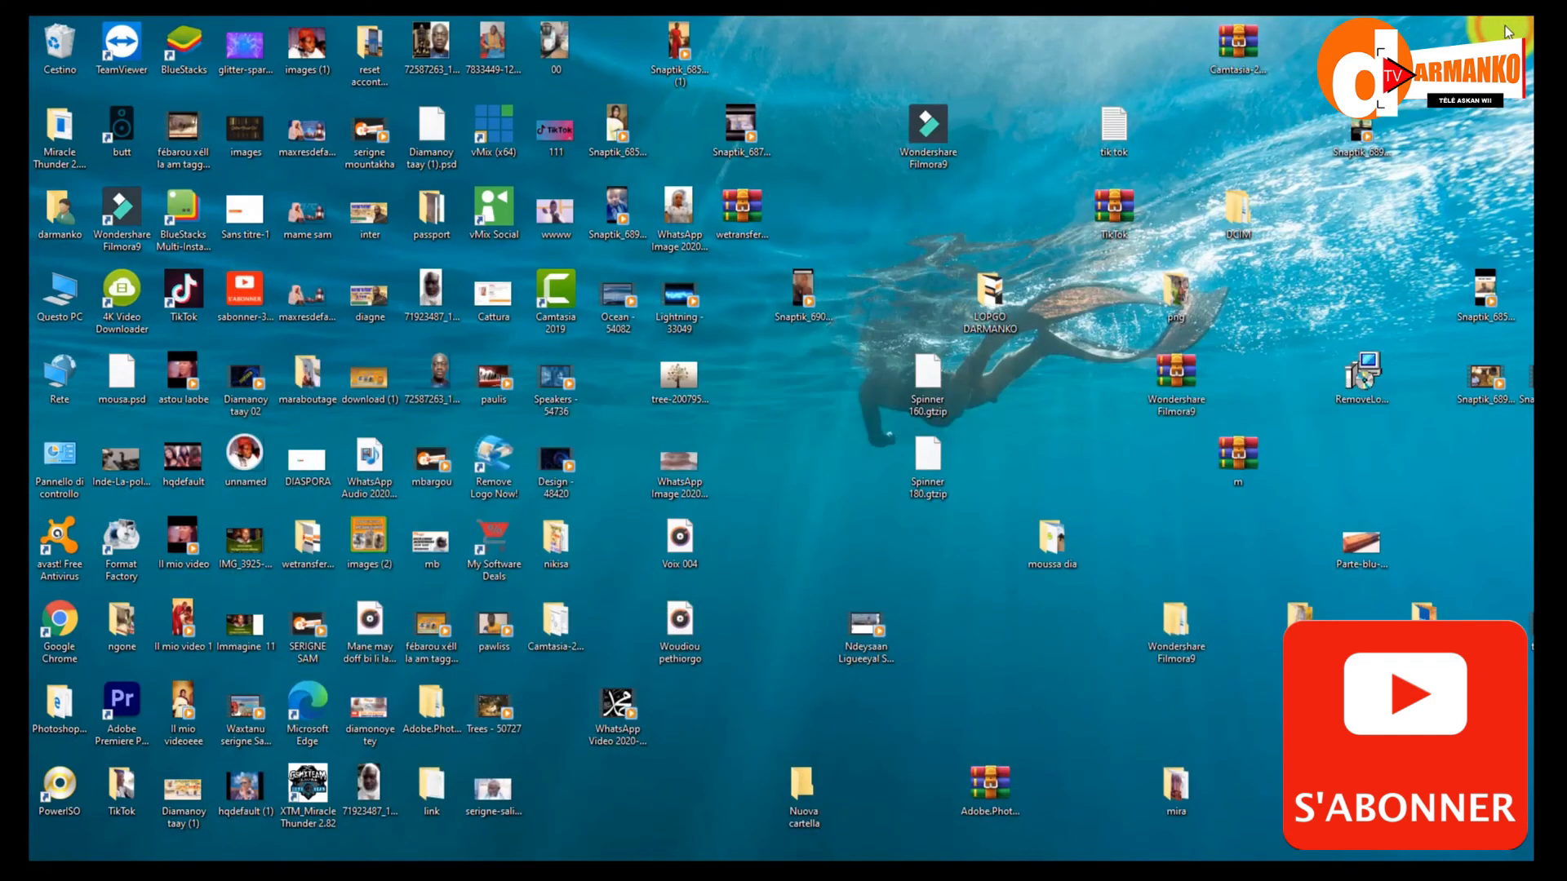